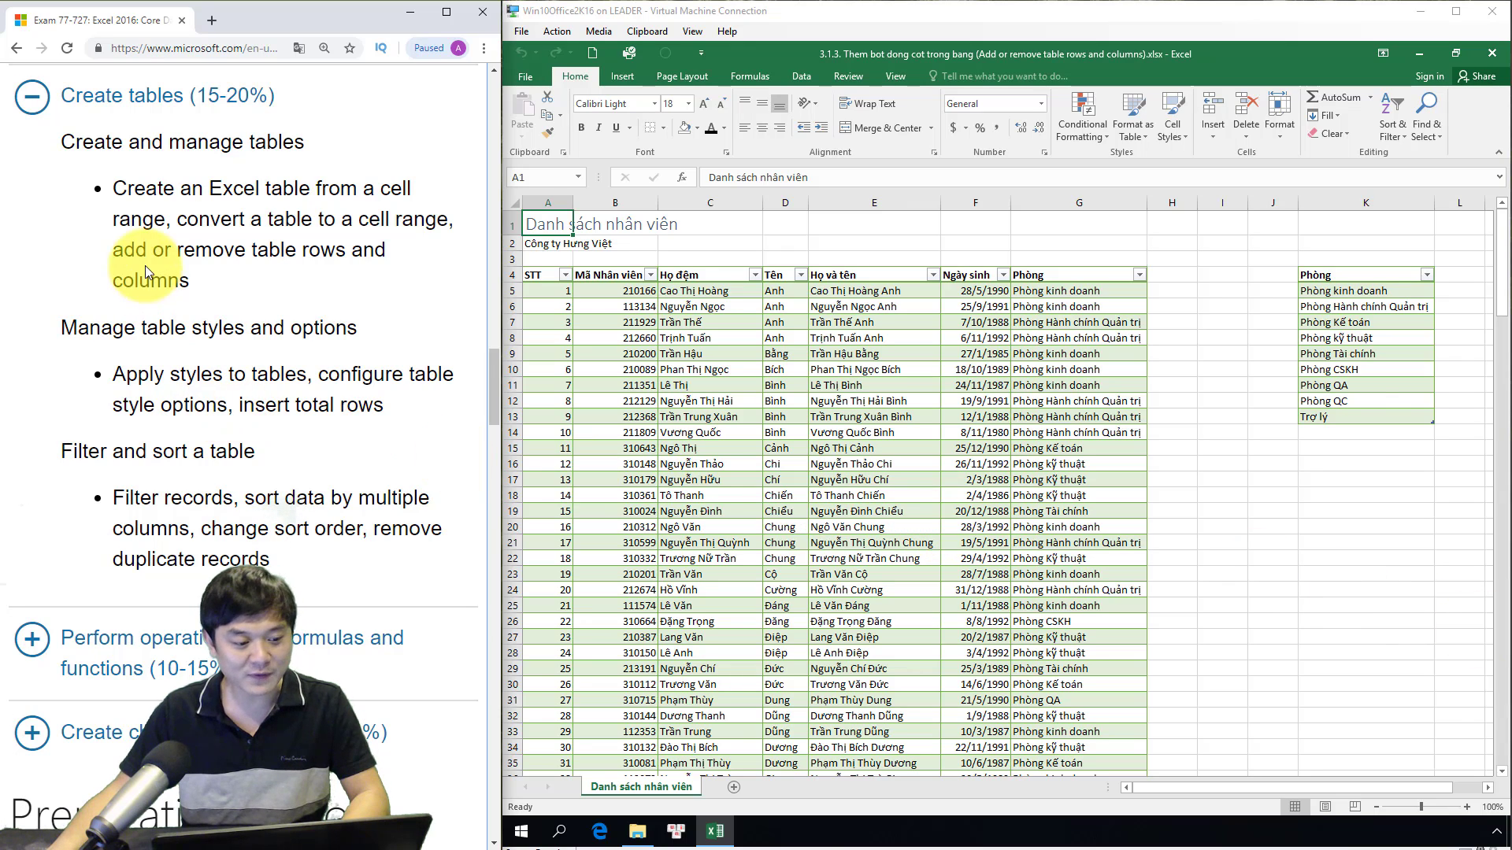
Highlight the 'add or remove table rows and columns' objective on the exam page, then switch to Excel.
drag(115, 251, 209, 281)
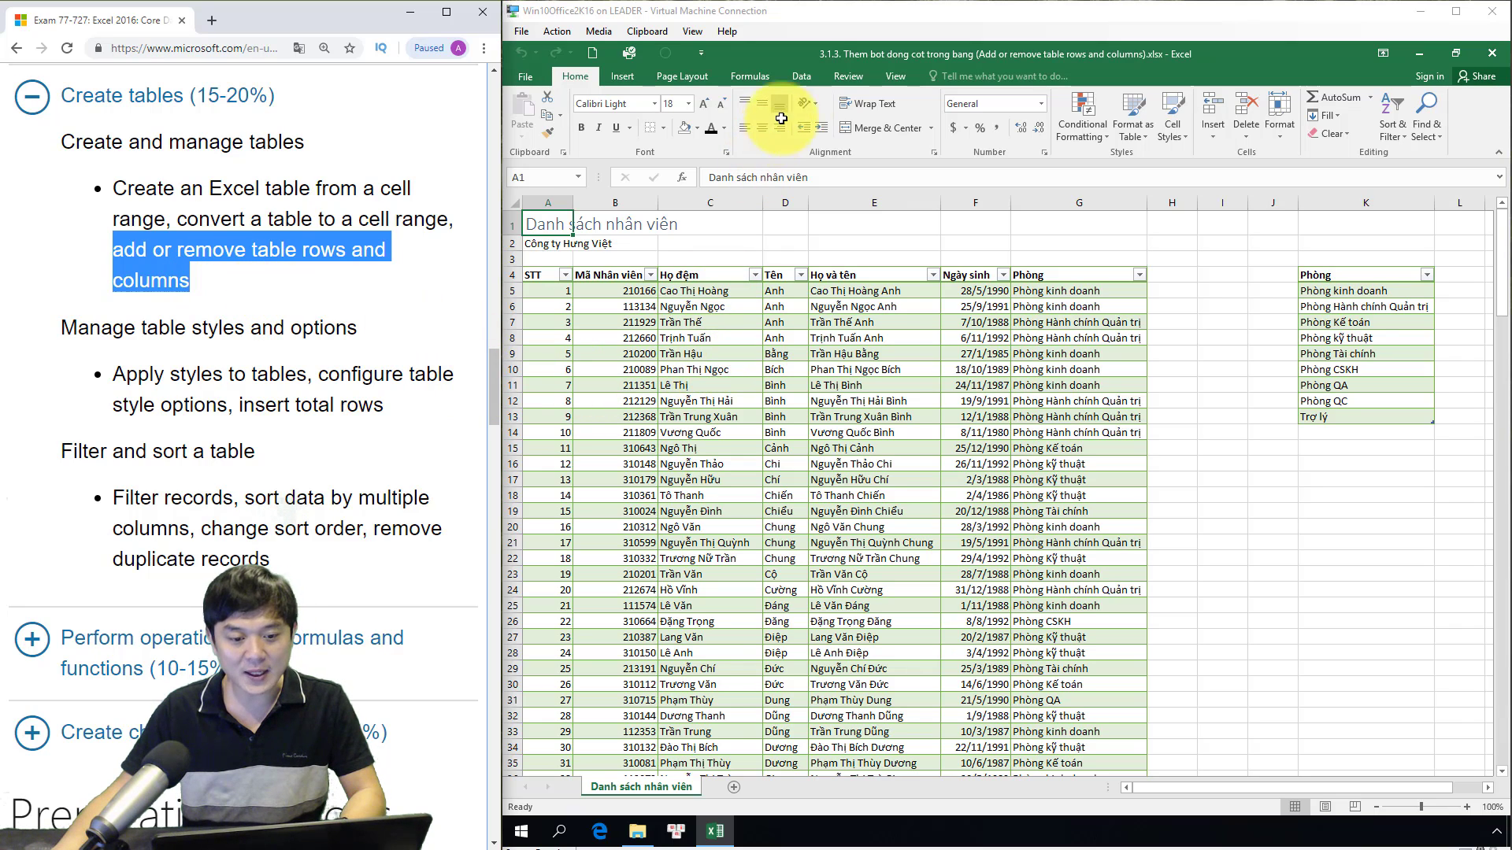
click(799, 58)
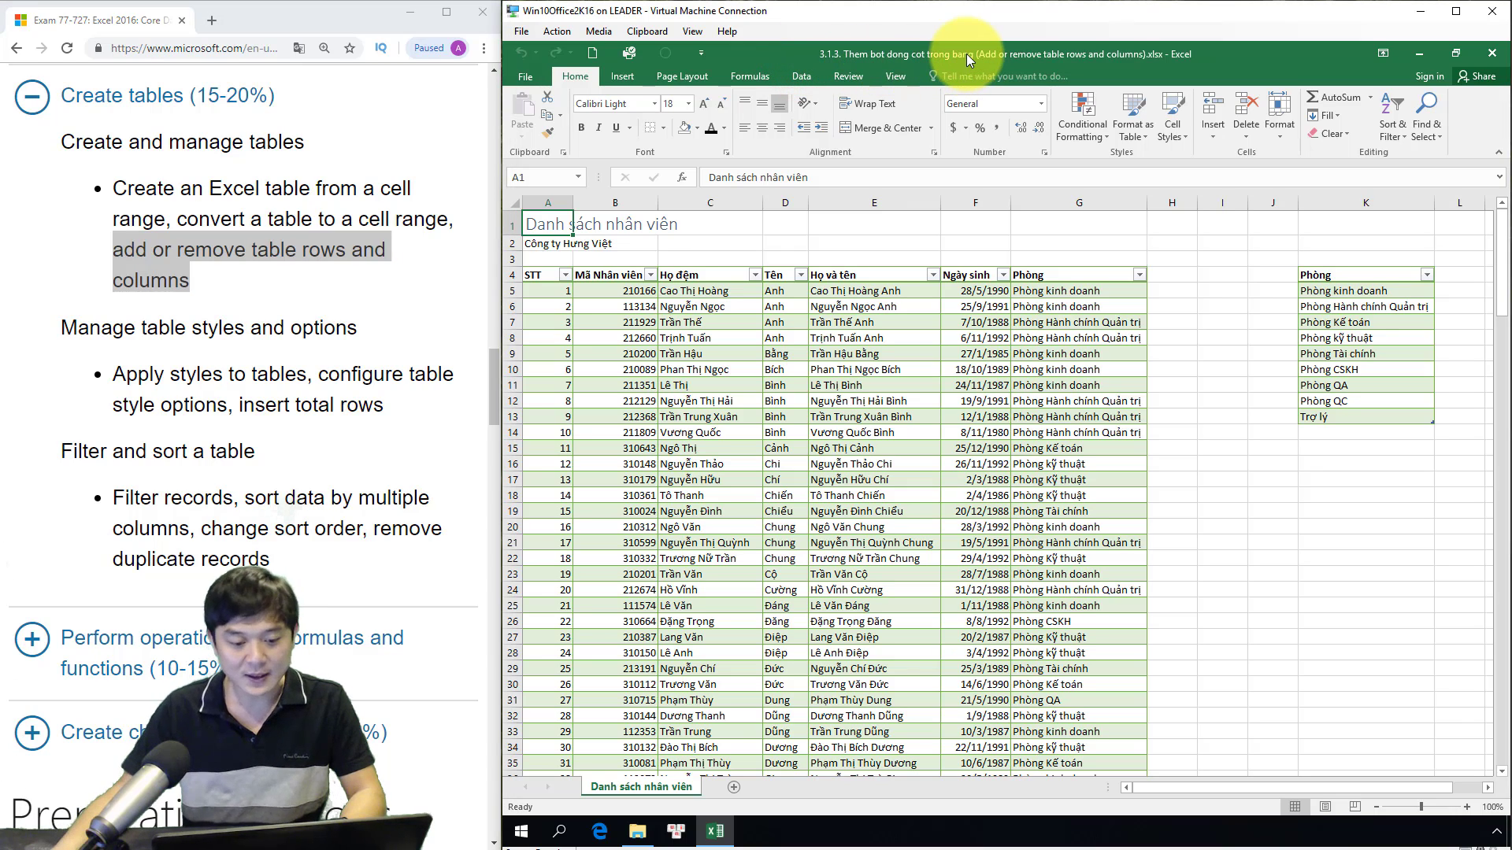
click(661, 354)
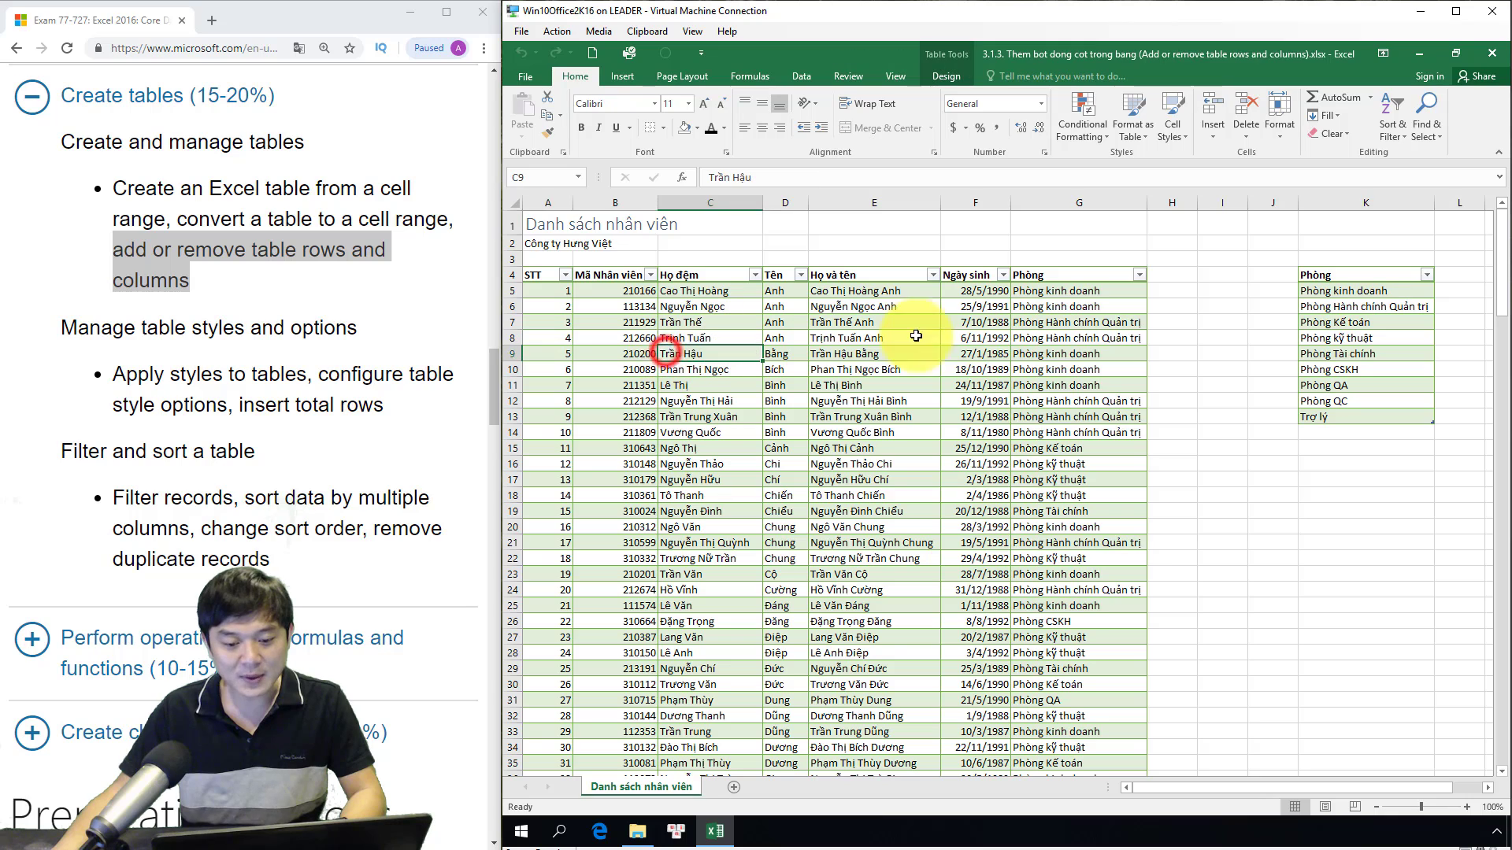
click(1094, 368)
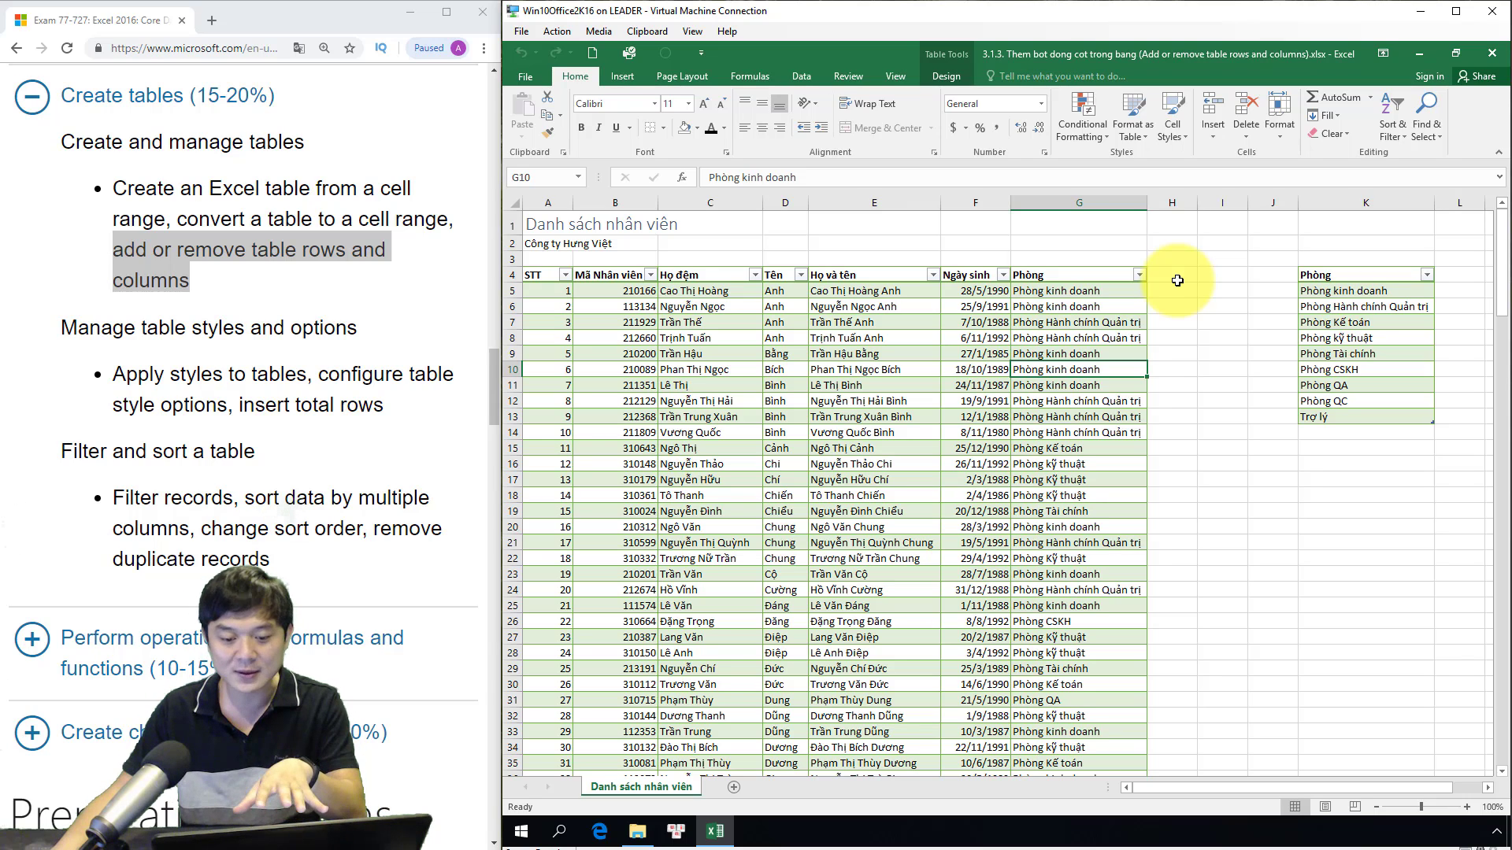
click(1177, 277)
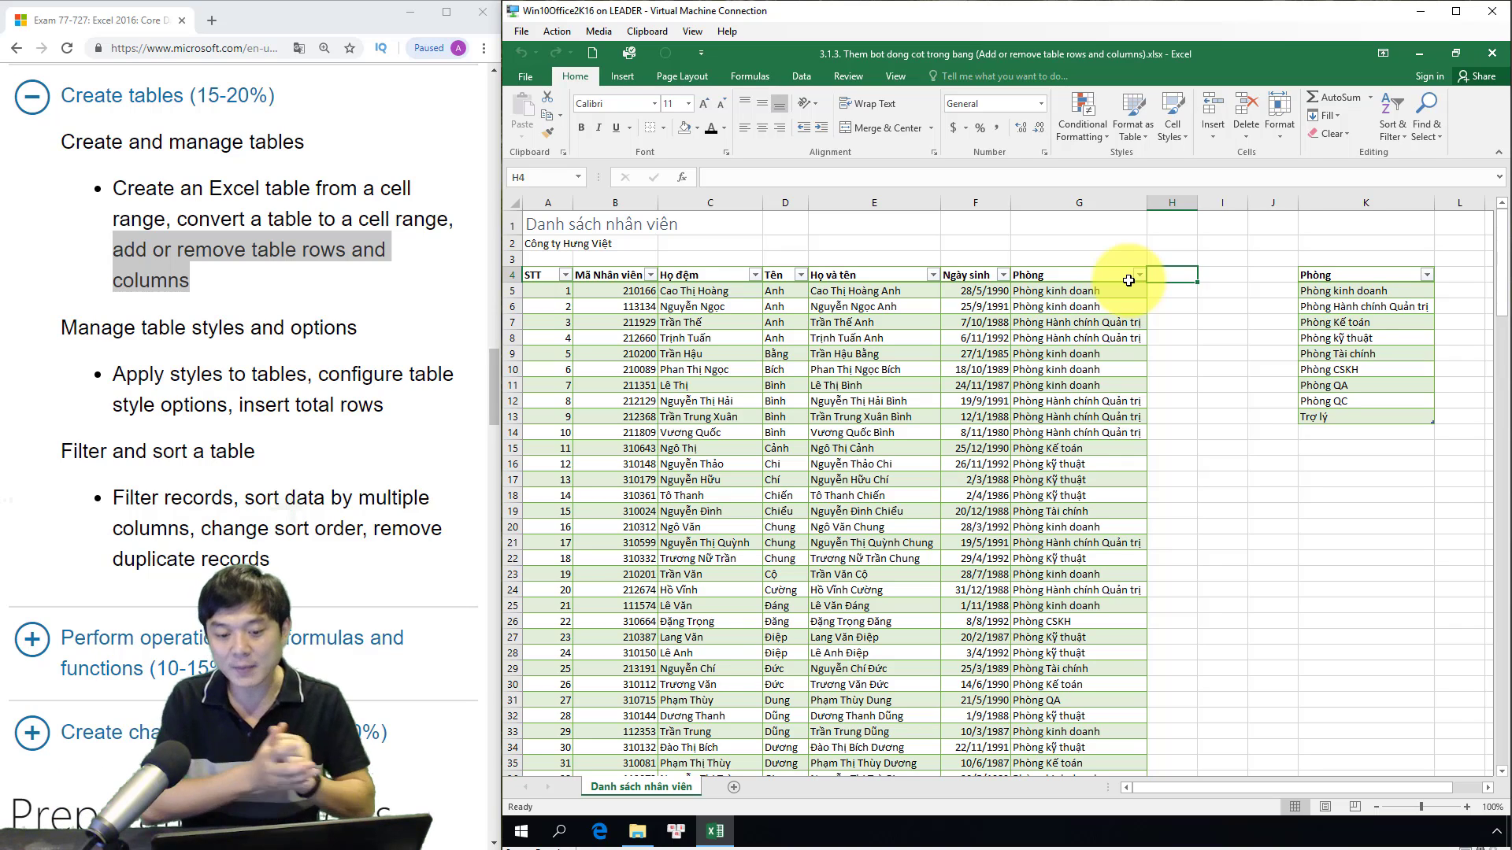
Enter the header Khối in H4 so the employee table grows a new column after Phòng.
text(K)
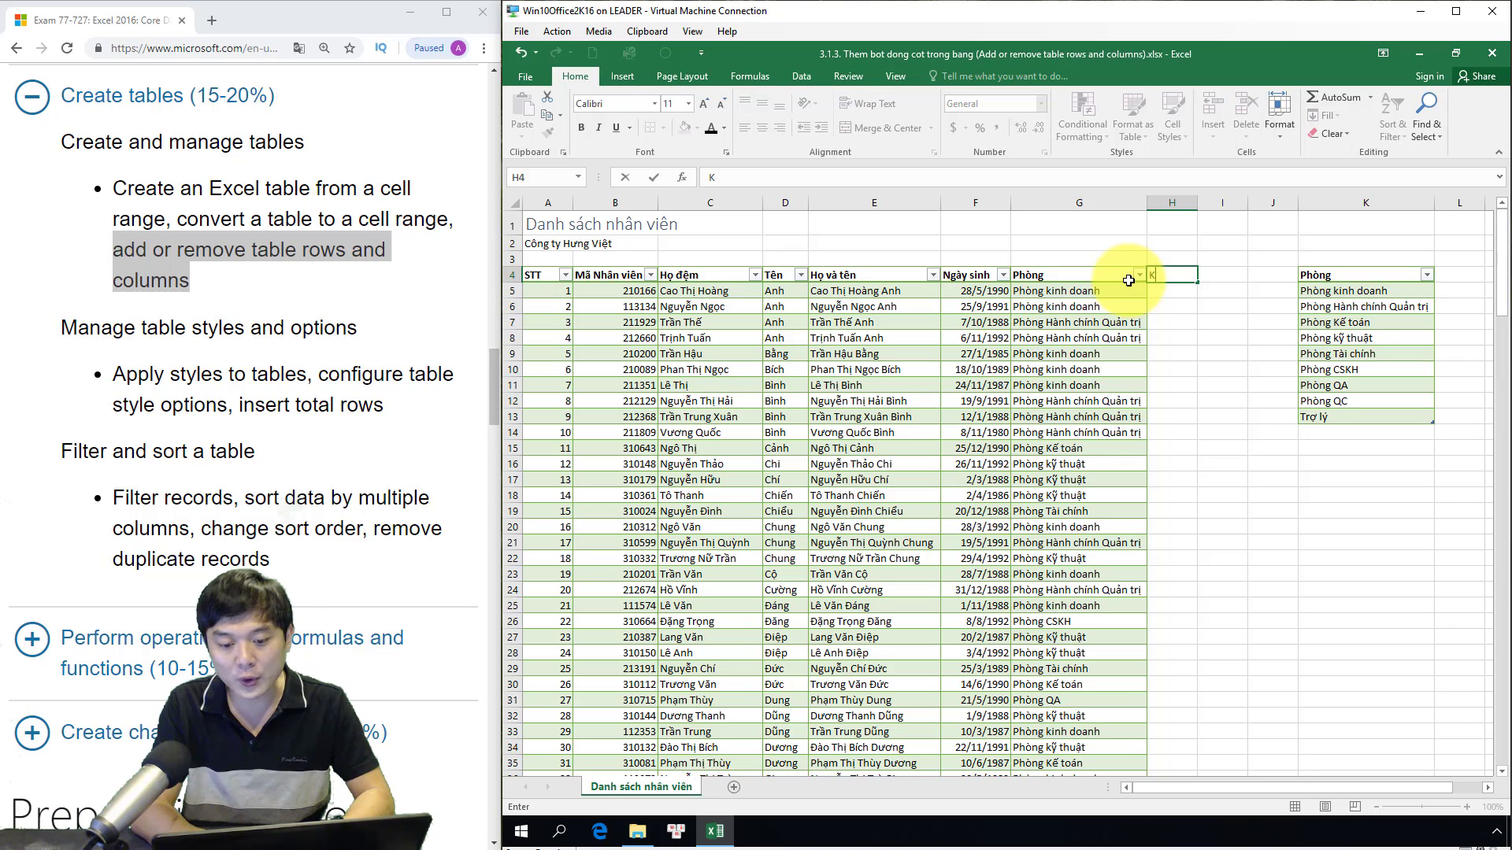
text(is)
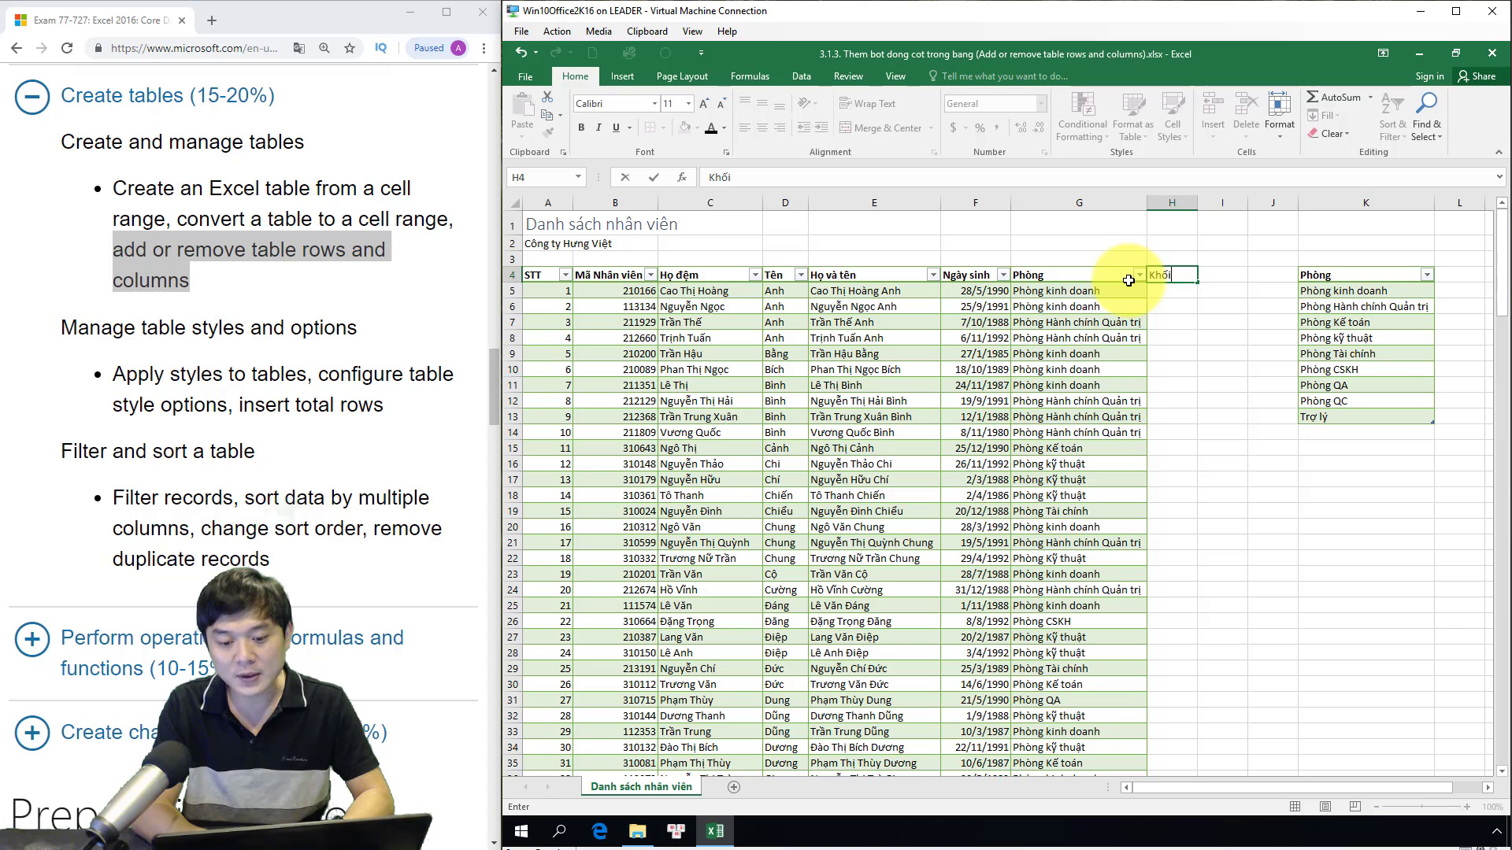
key(Return)
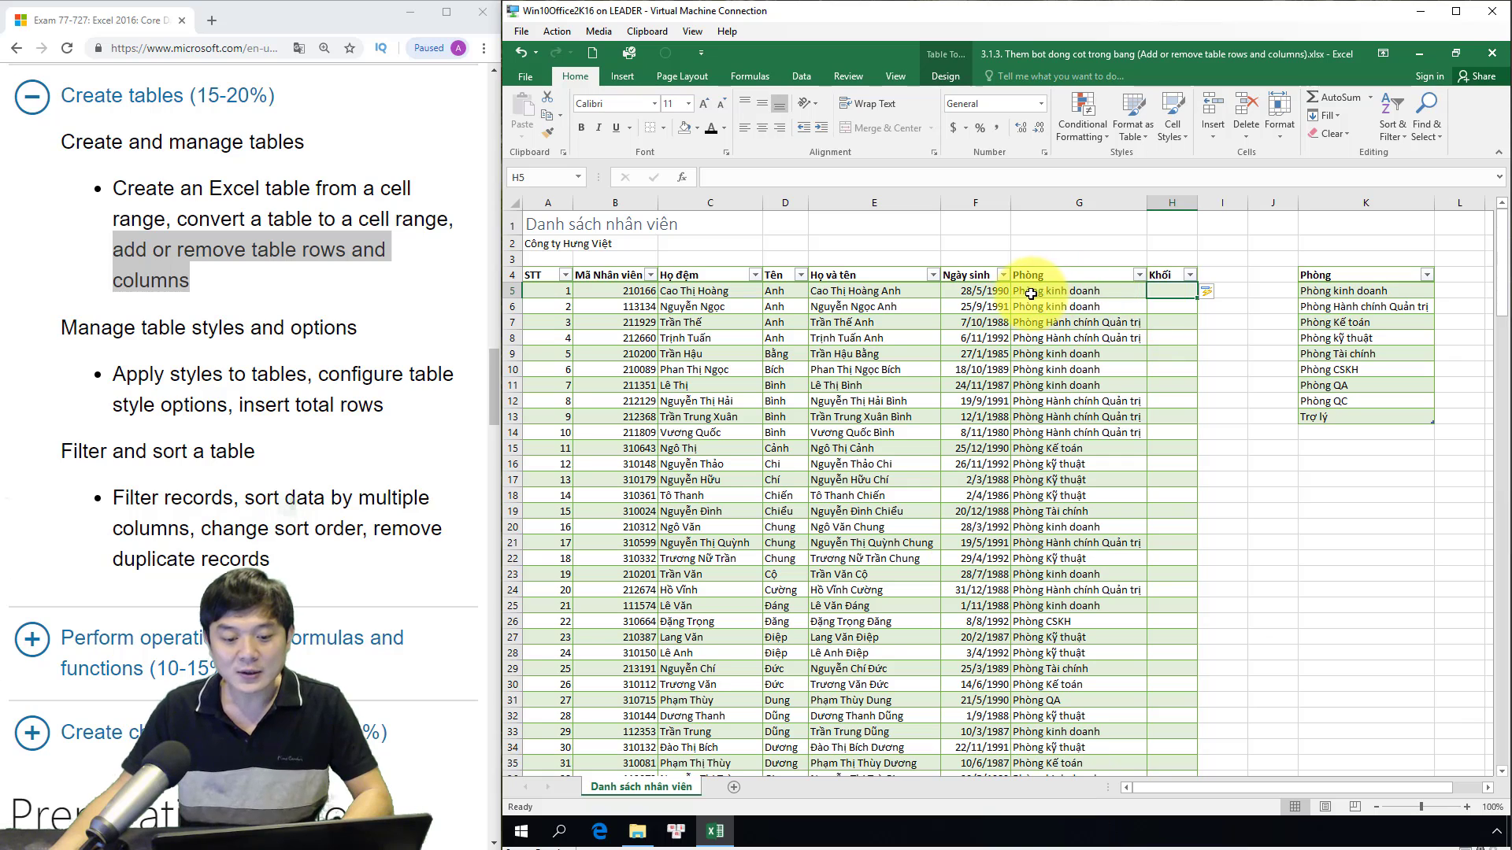
click(1020, 290)
click(1029, 305)
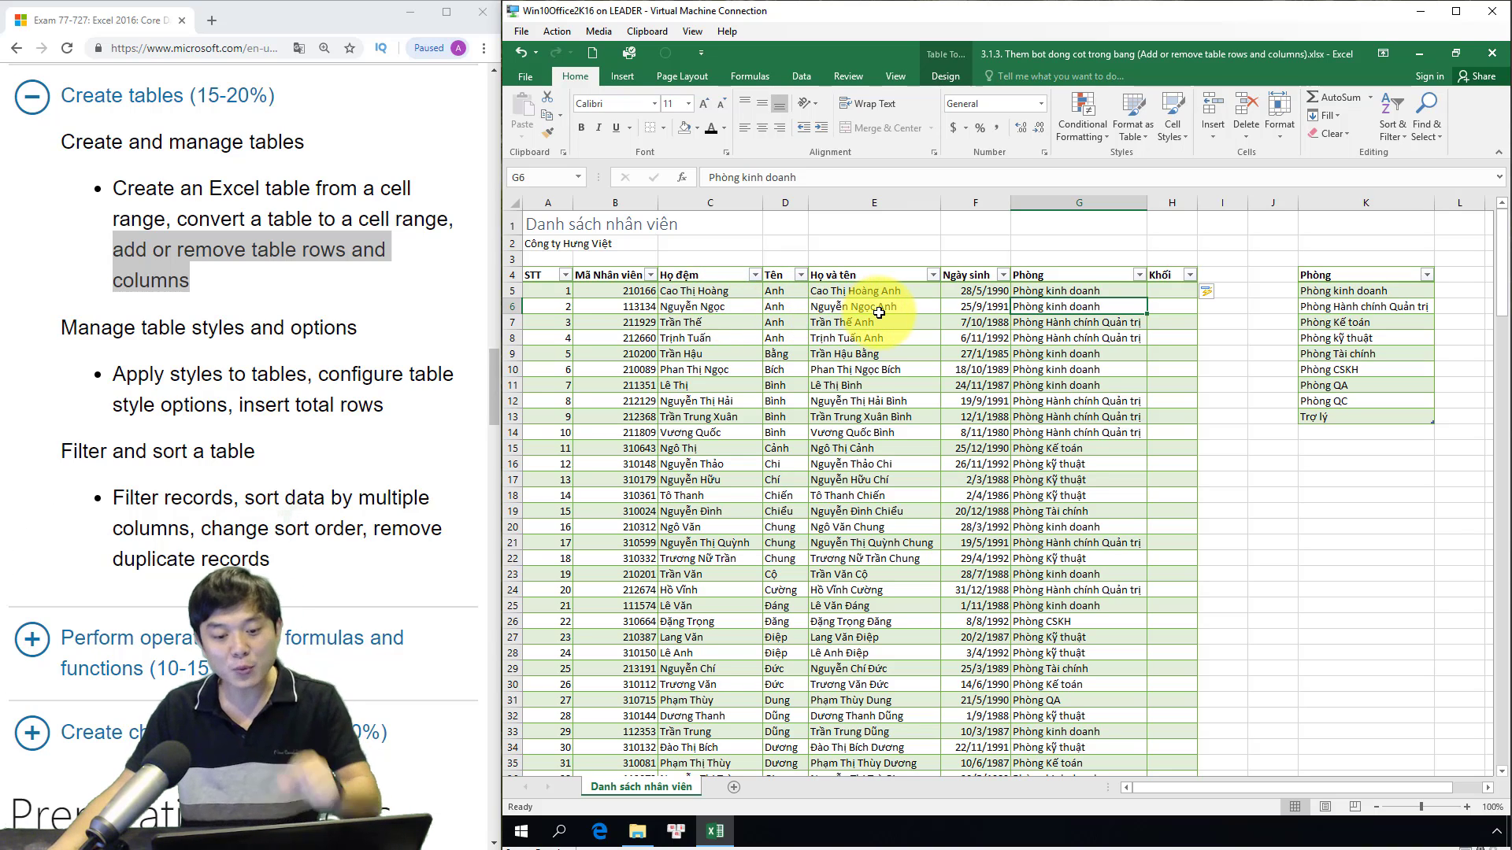
Right-click a Ngày sinh cell inside the table to reach Insert > Table Columns to the Left.
click(1000, 337)
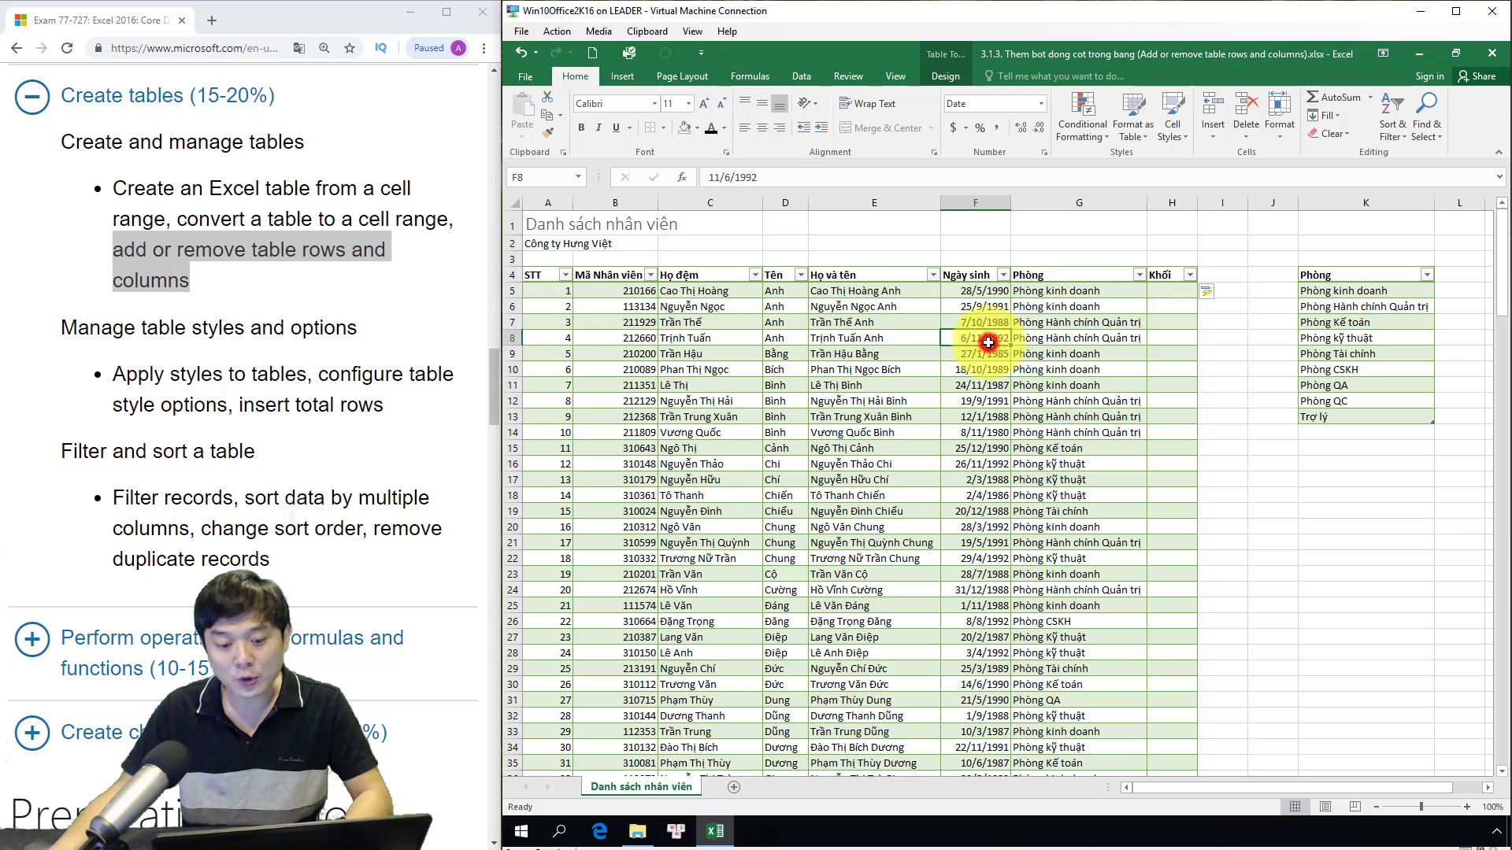
right_click(968, 199)
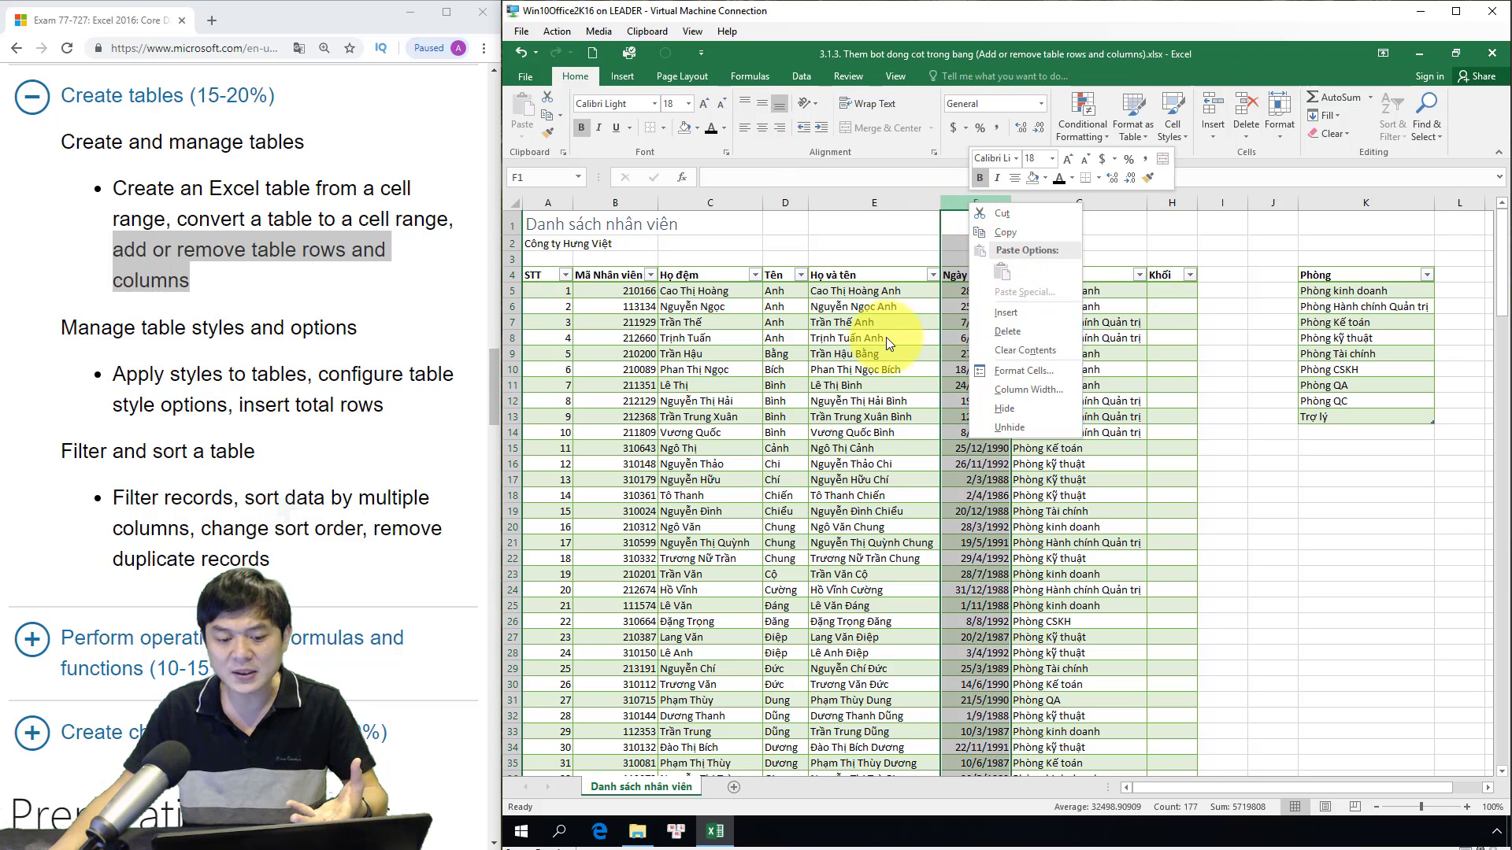
key(Escape)
click(980, 403)
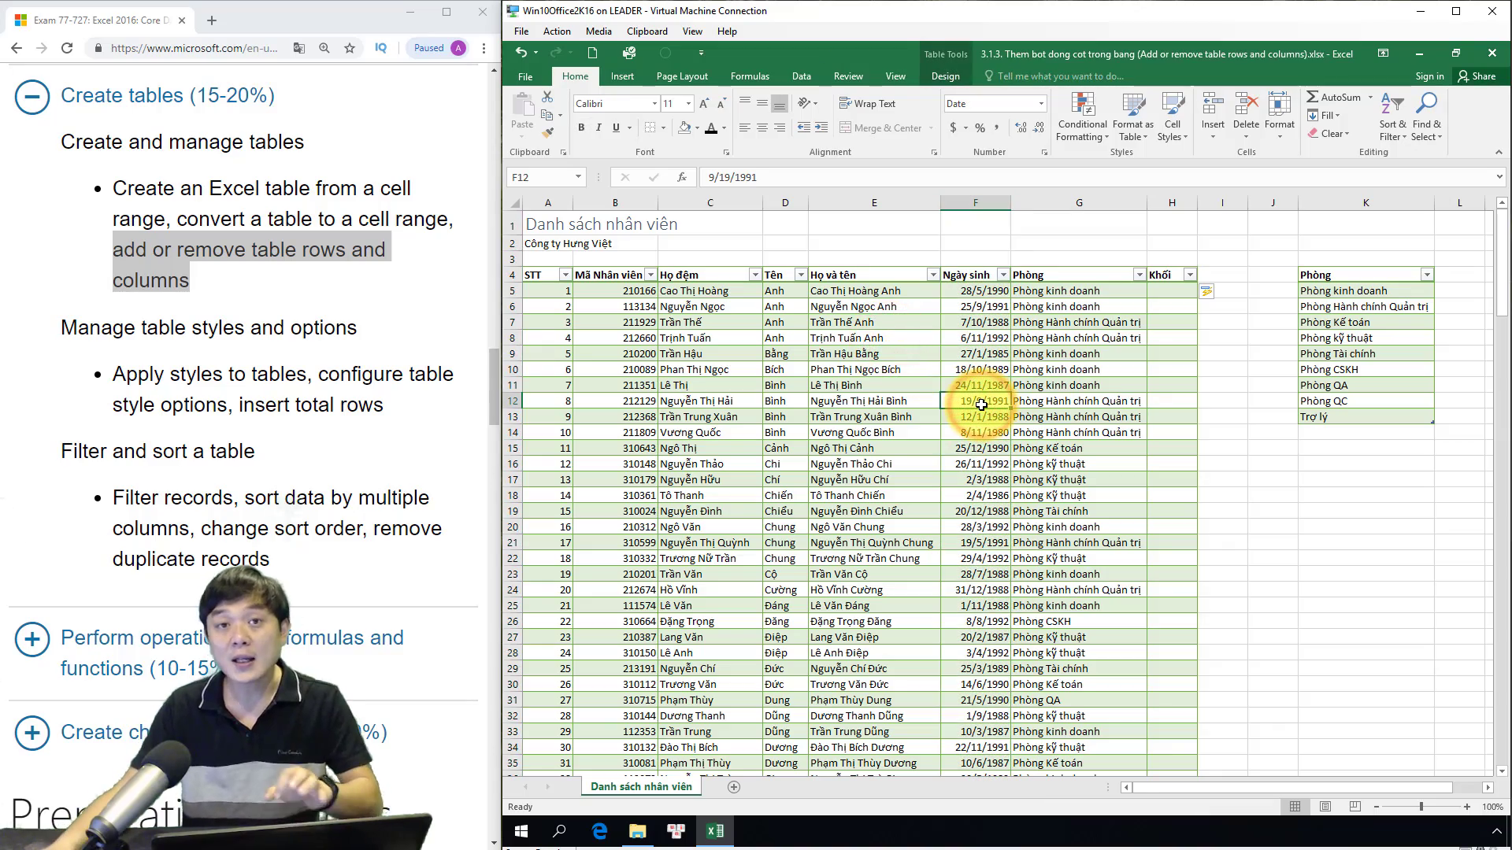
scroll(980, 404, down, 5)
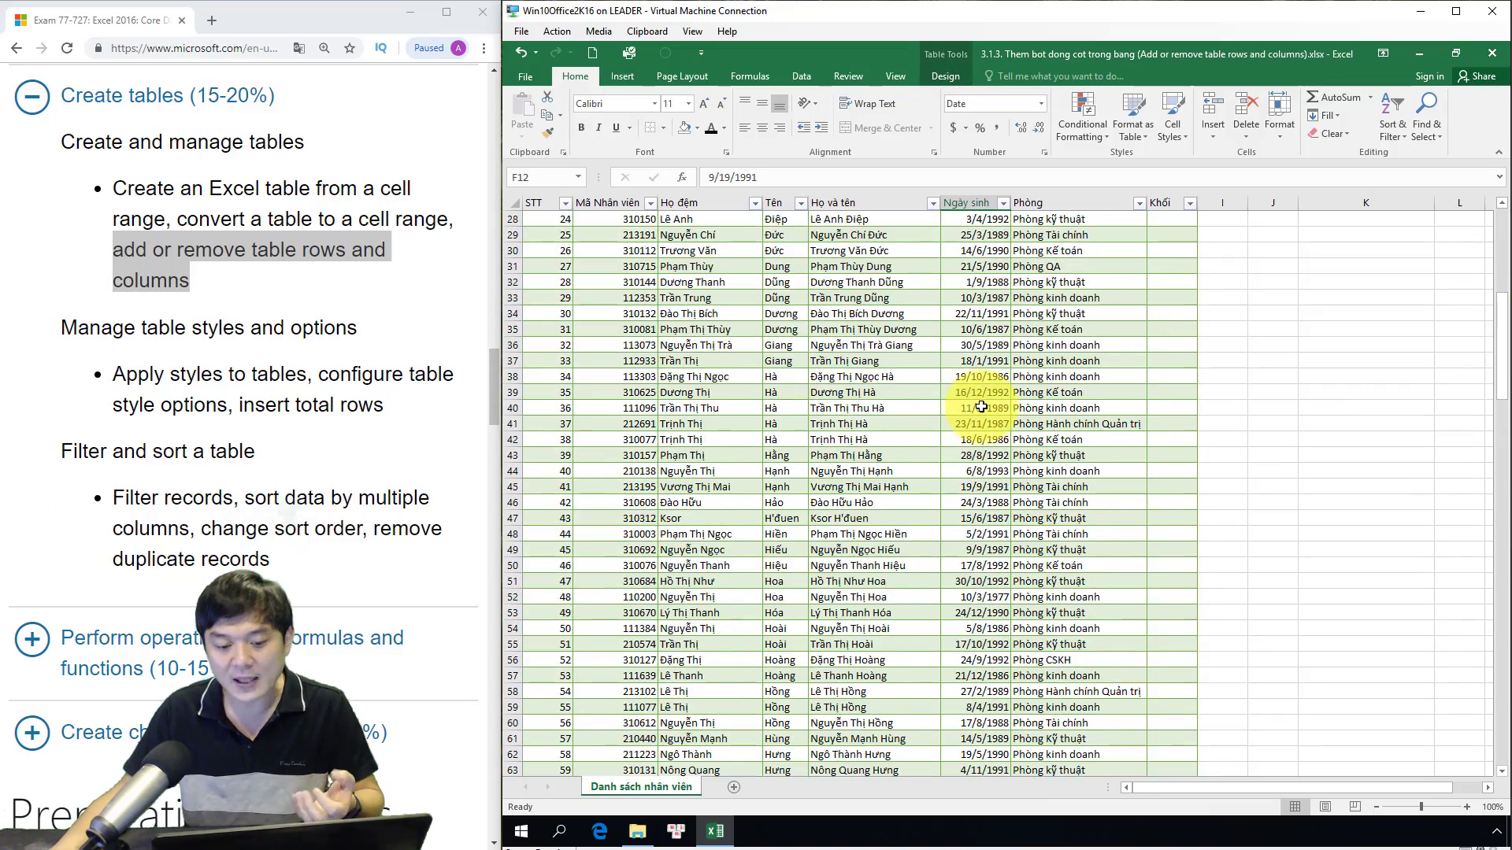
scroll(982, 407, down, 6)
scroll(982, 407, up, 4)
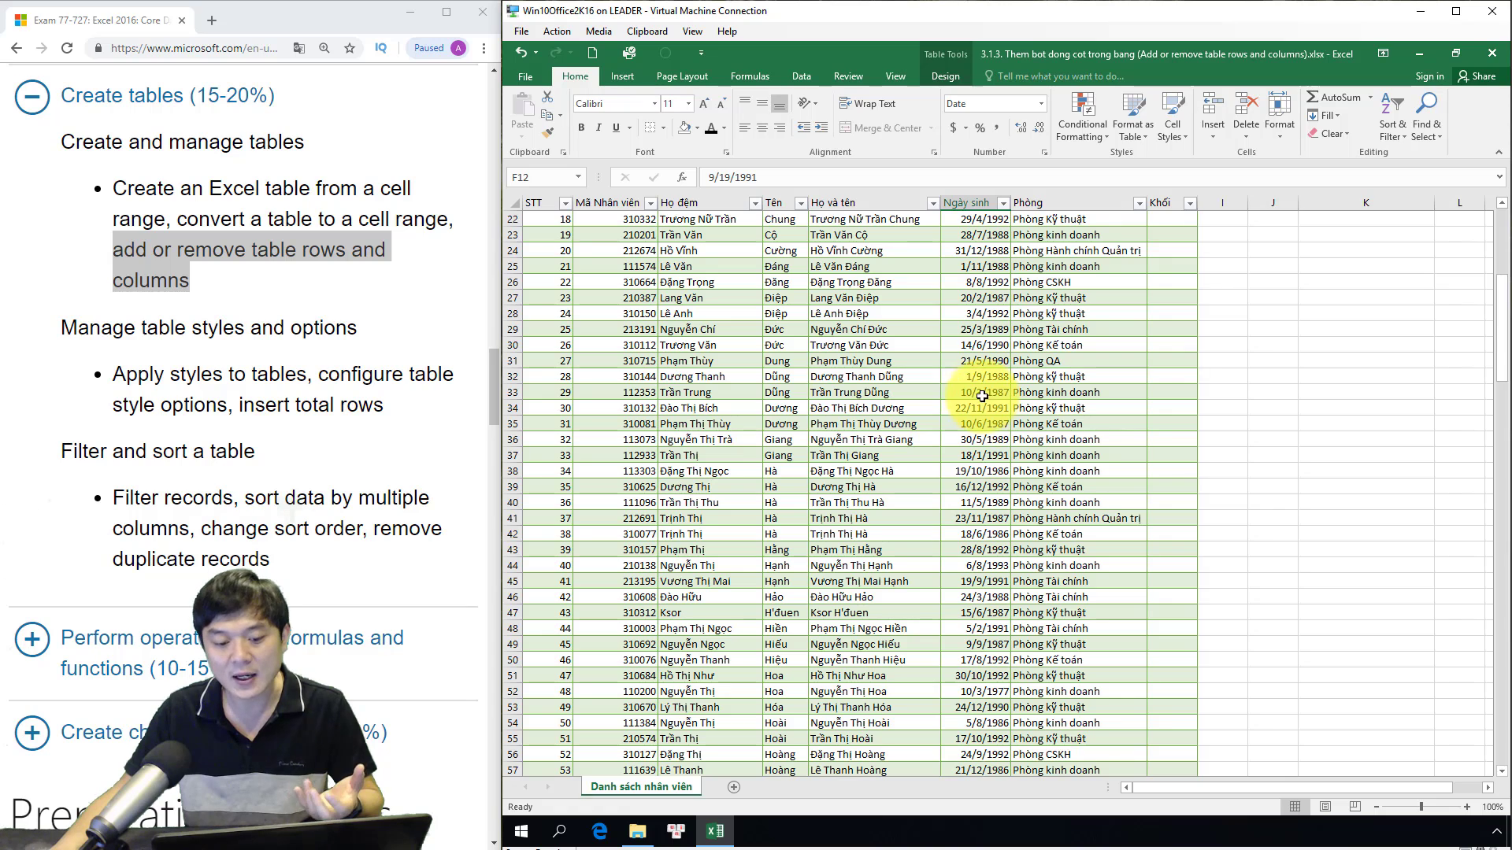
click(995, 311)
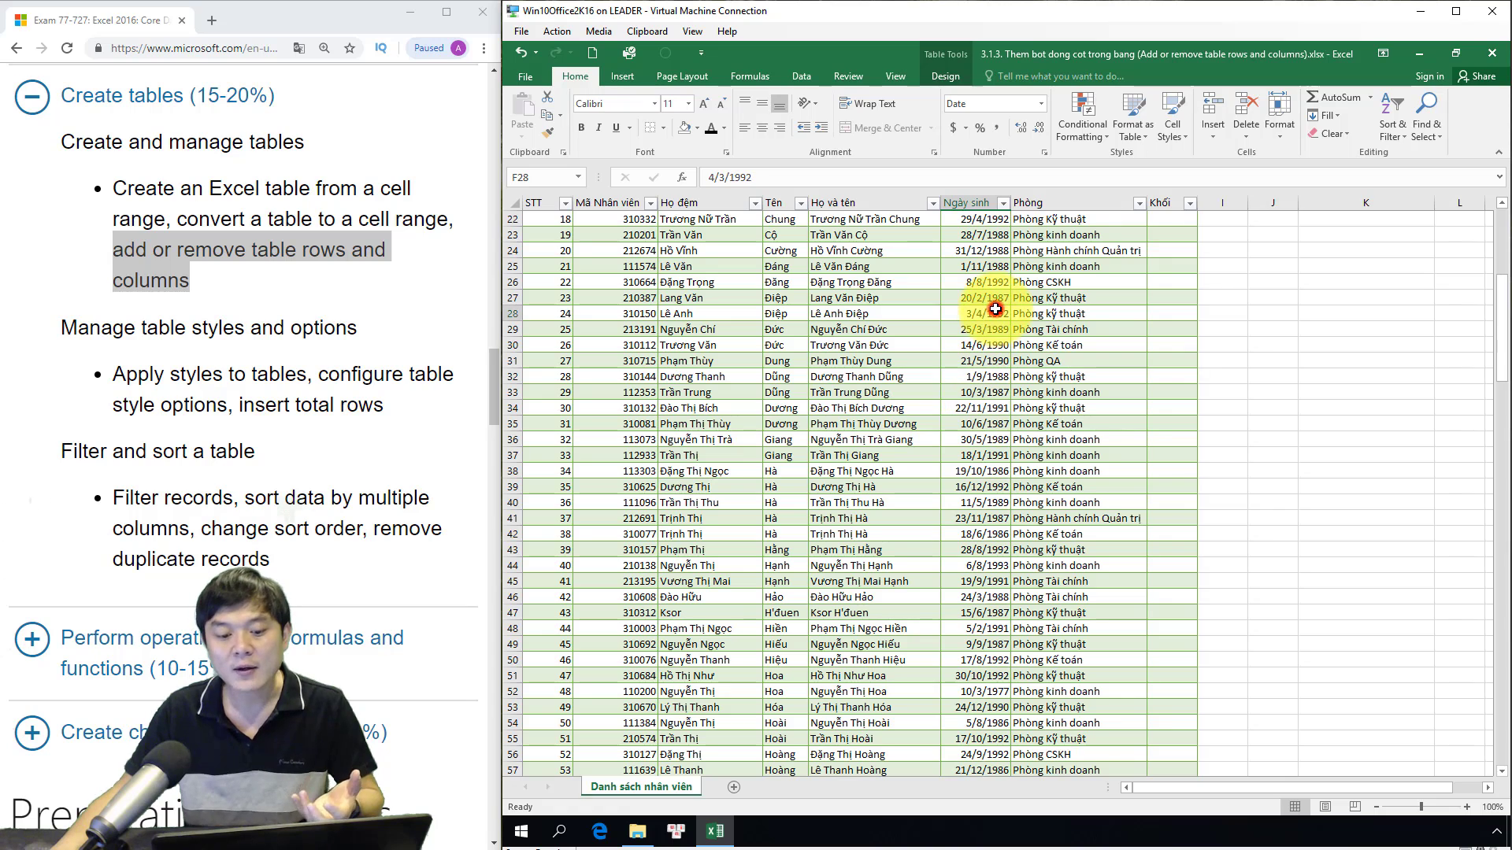
right_click(966, 248)
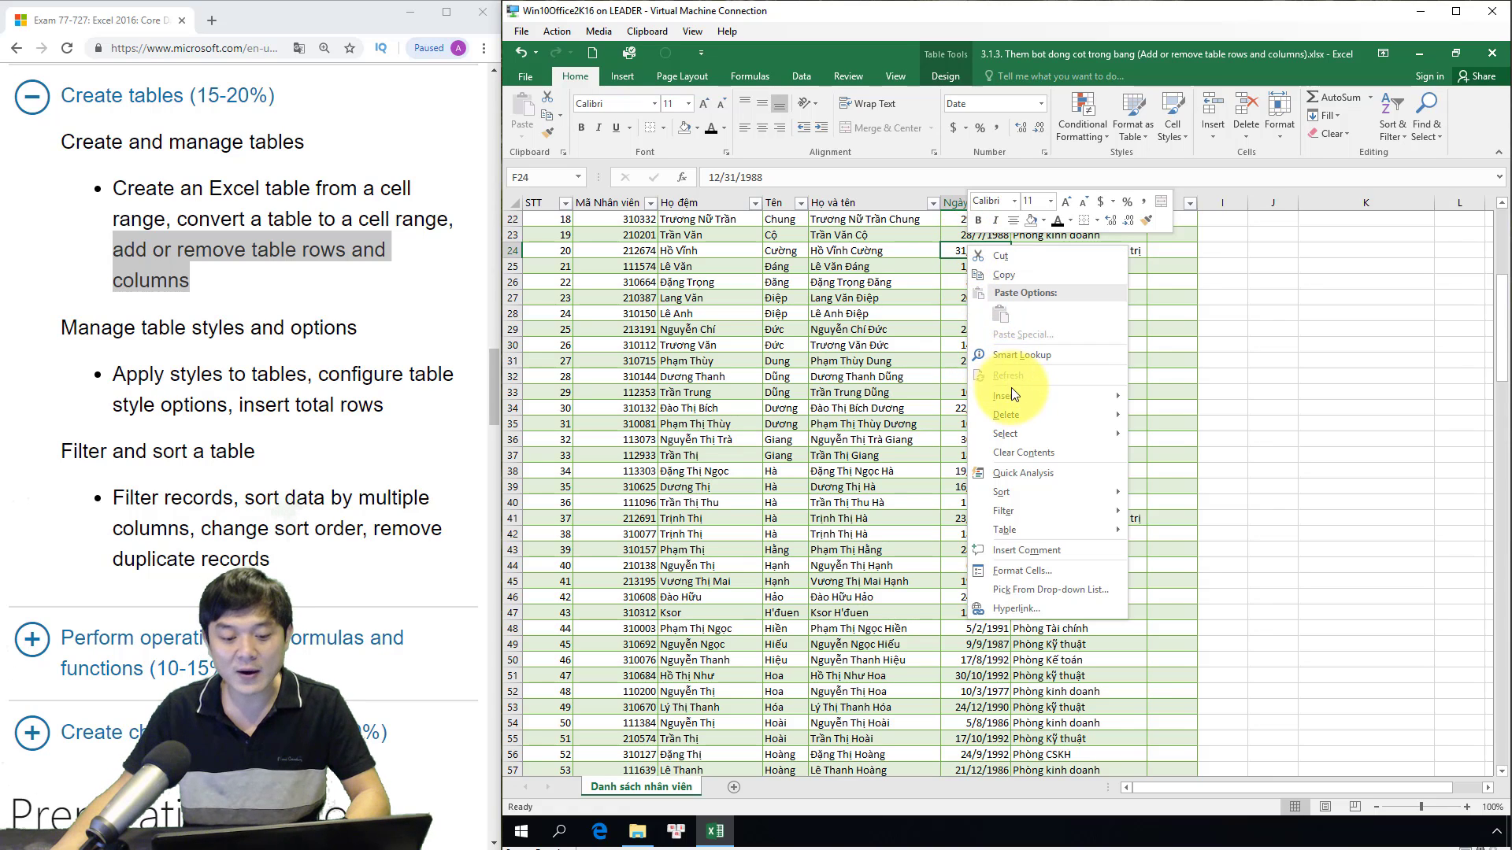
mouse_move(1039, 396)
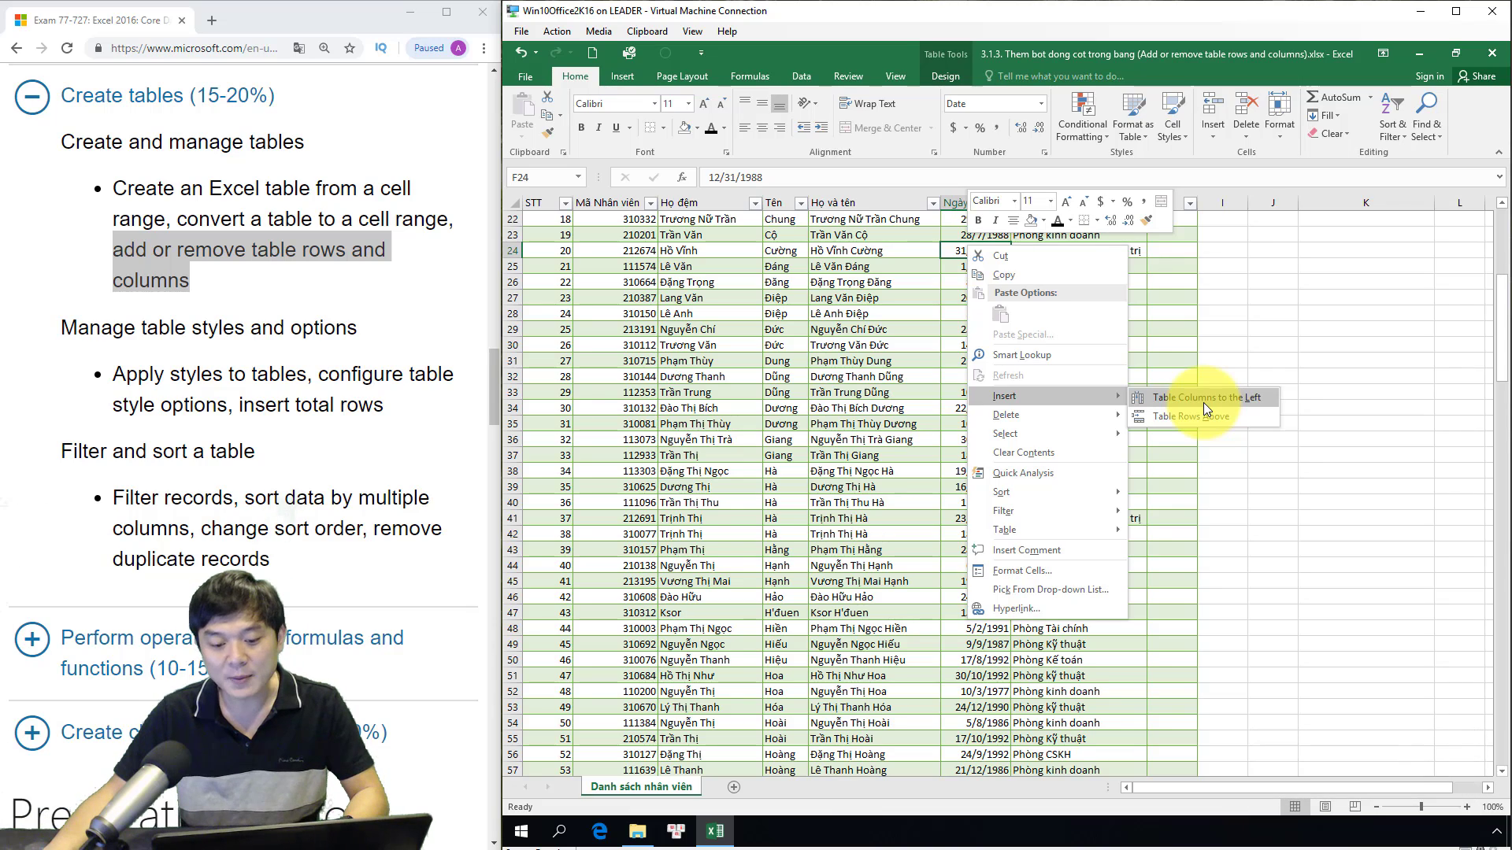
click(1203, 403)
scroll(1203, 403, up, 7)
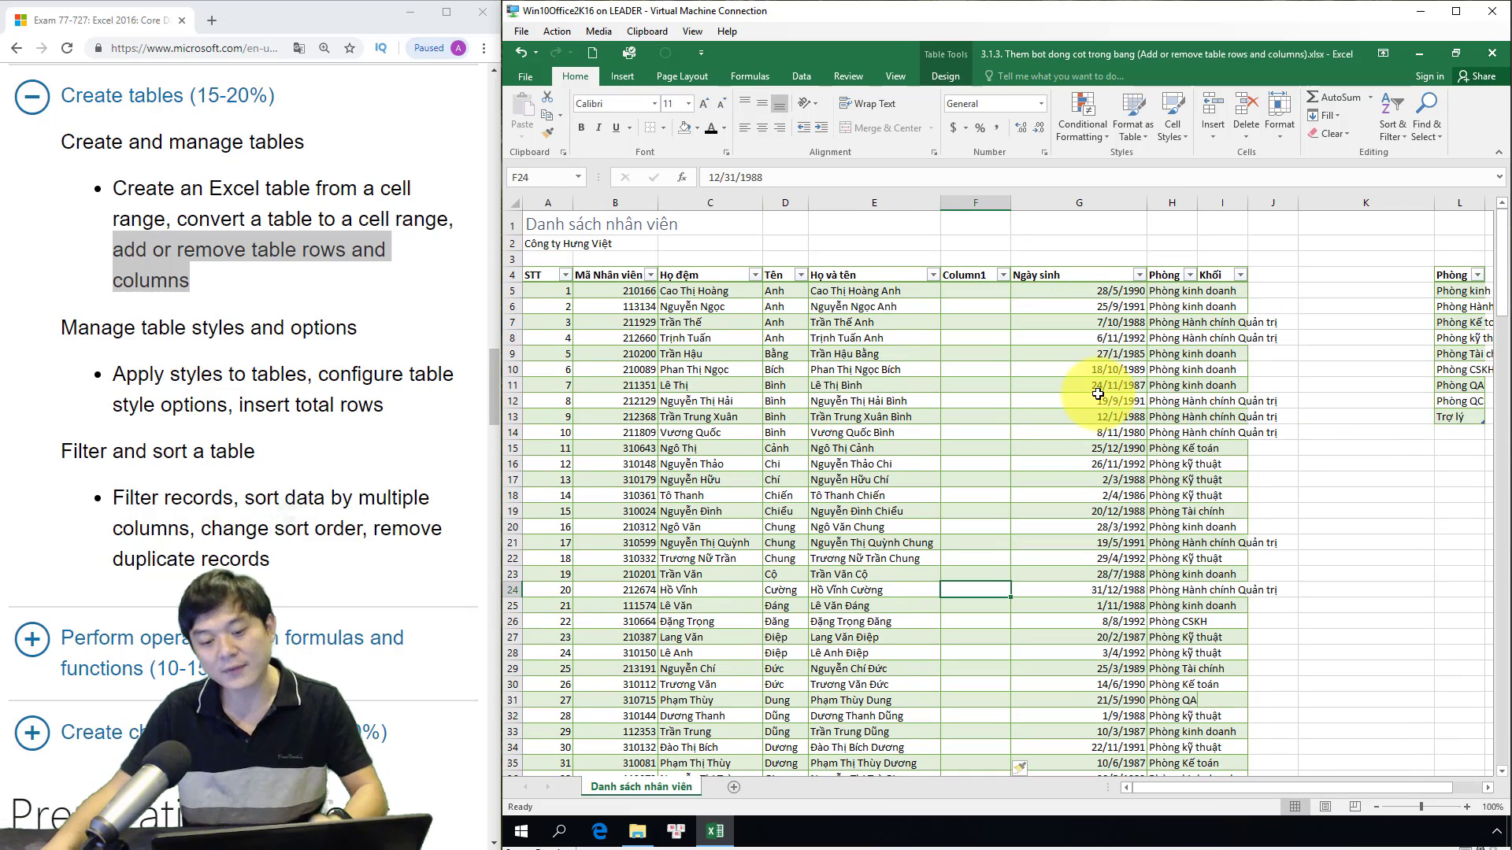
click(963, 276)
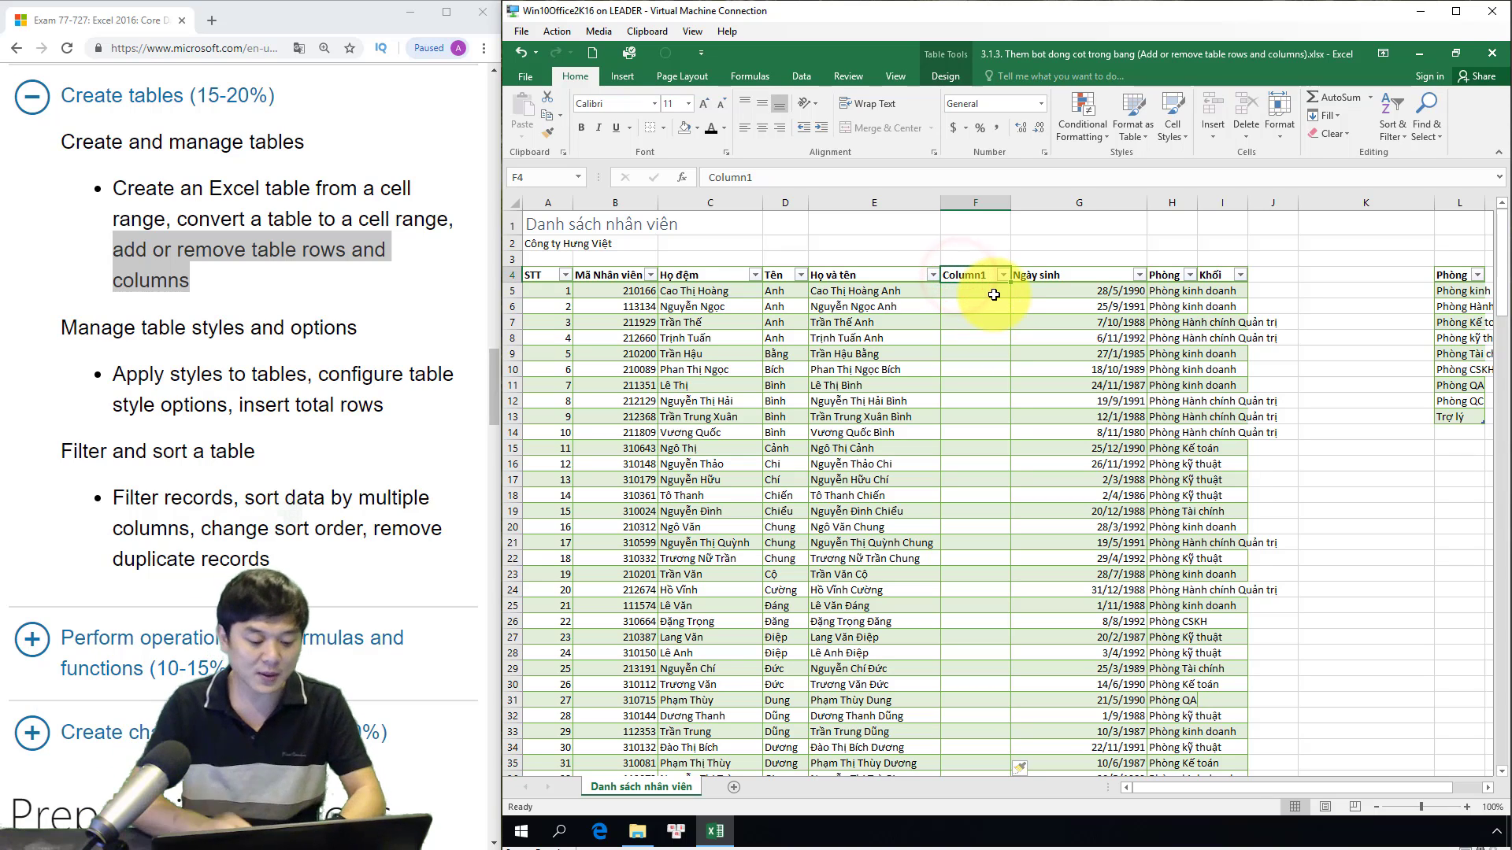
text(CCCD)
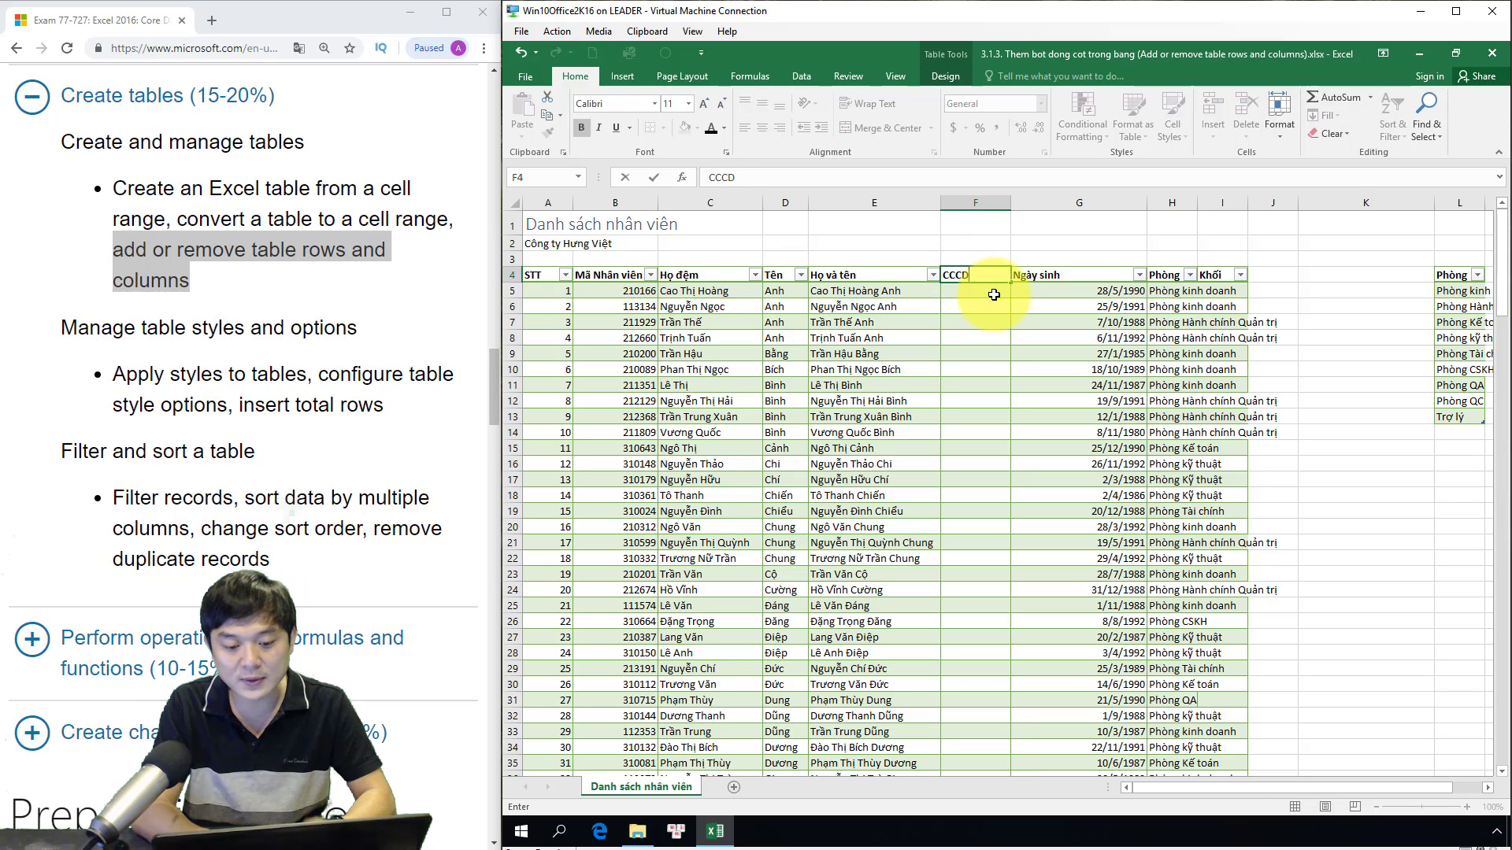
key(Return)
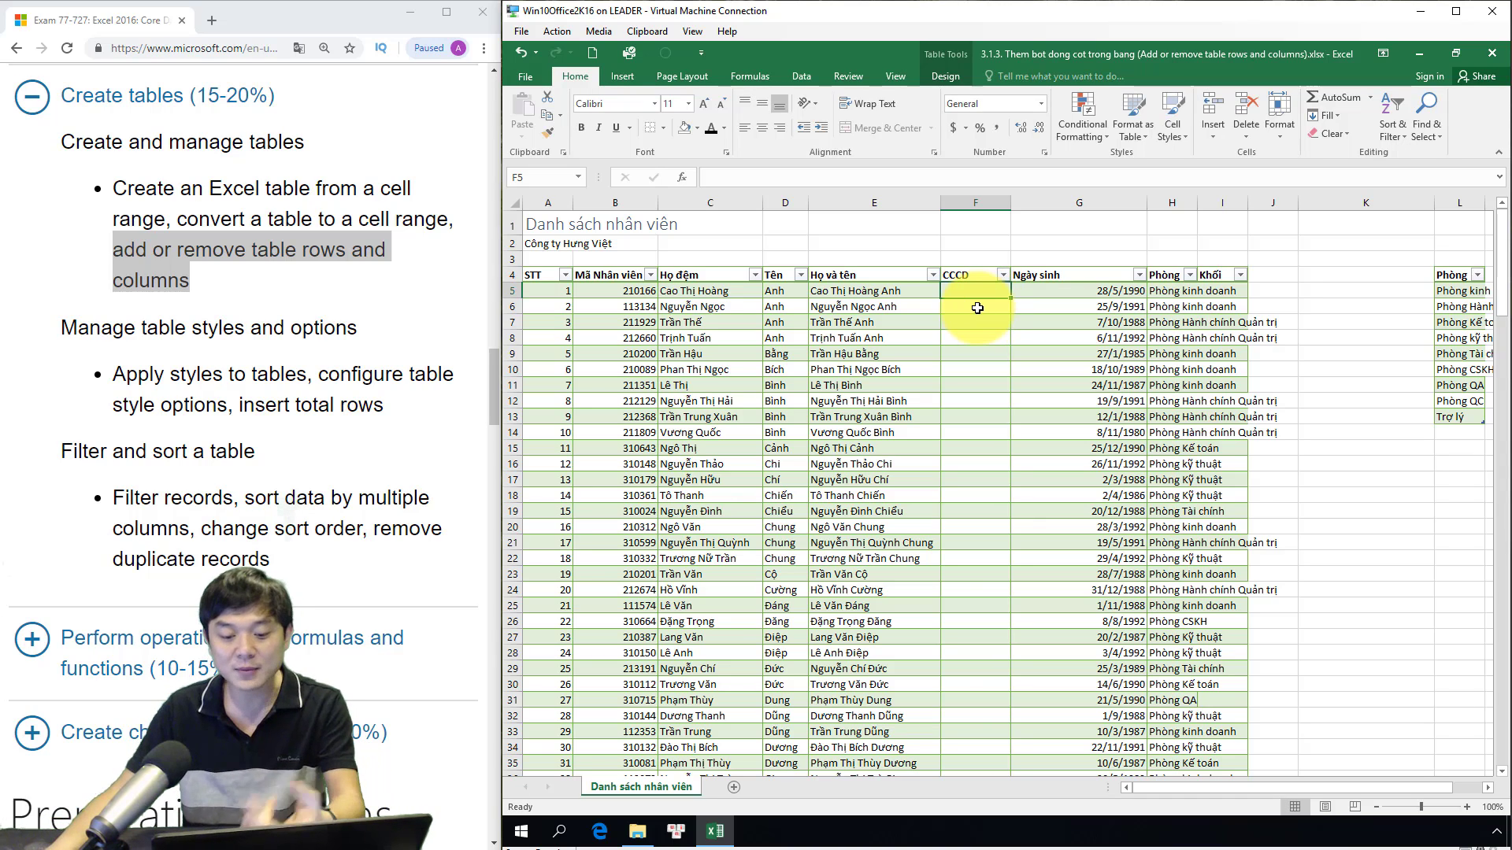
click(968, 365)
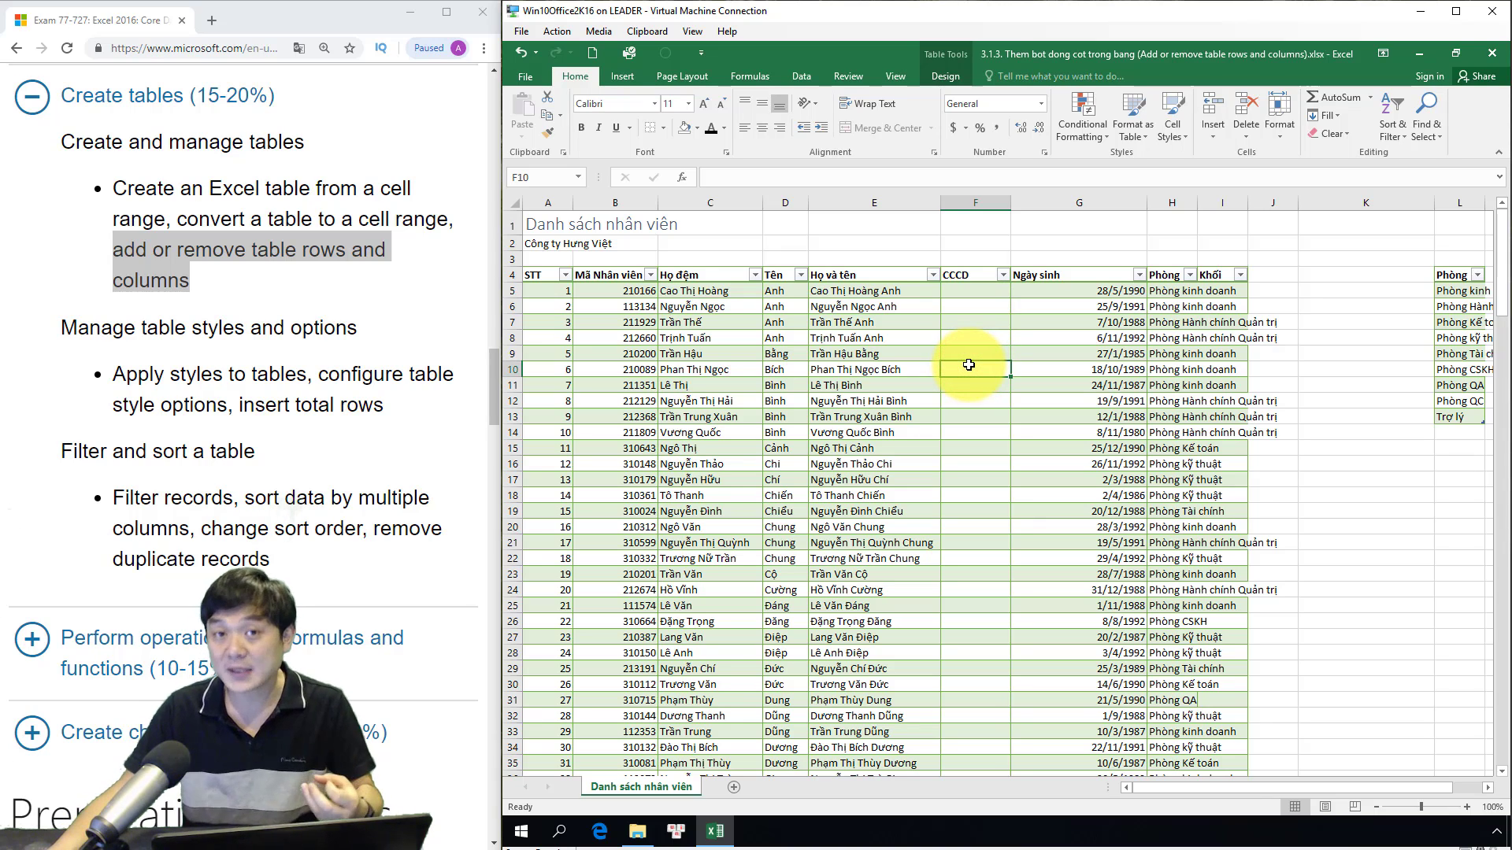
click(689, 339)
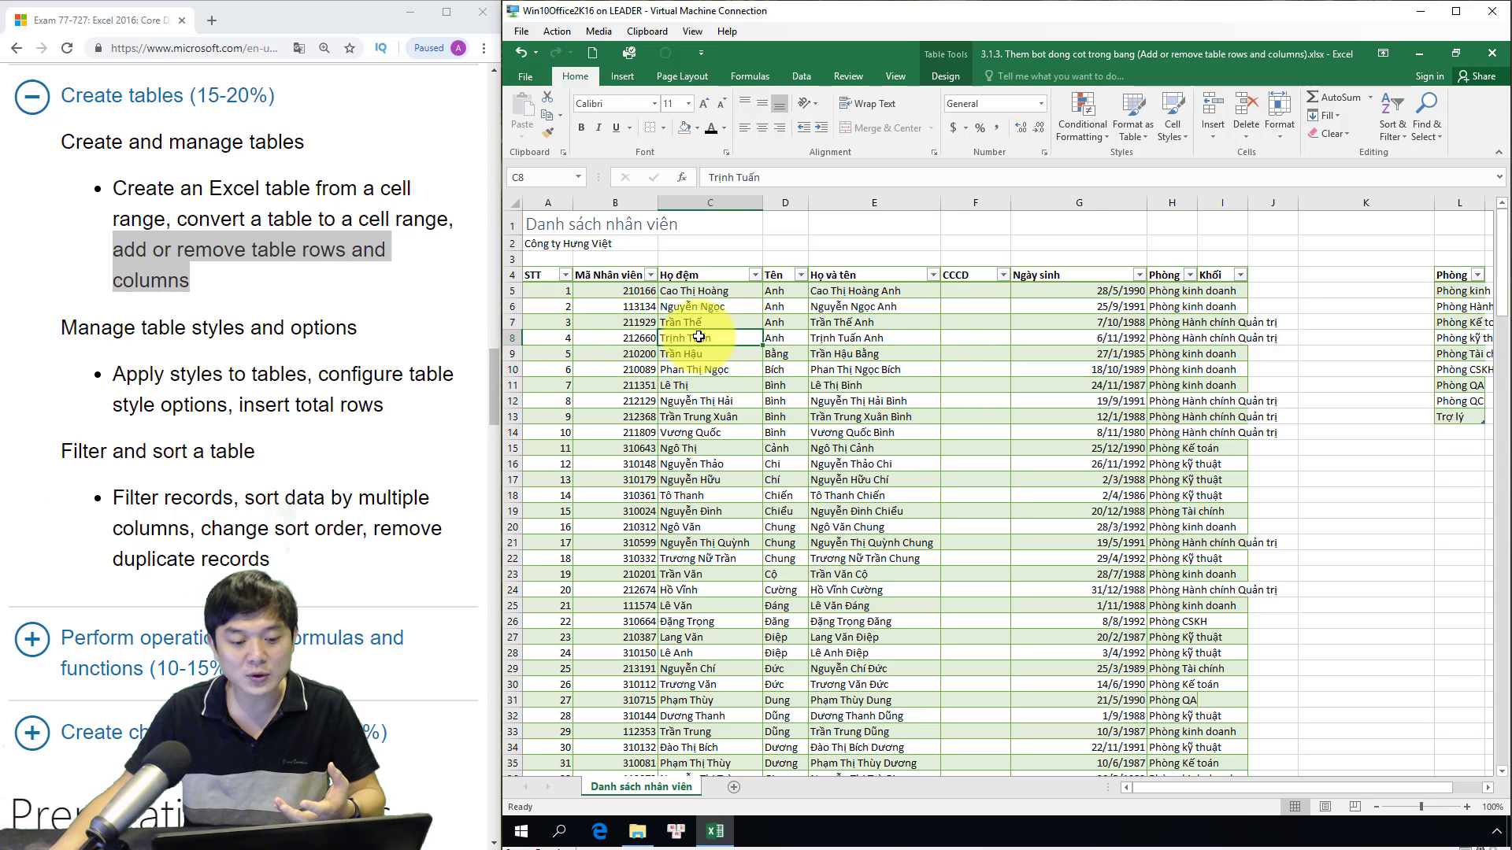
Select C8:C9 and insert two table rows above them, between STT 3 and STT 4.
drag(698, 337, 693, 355)
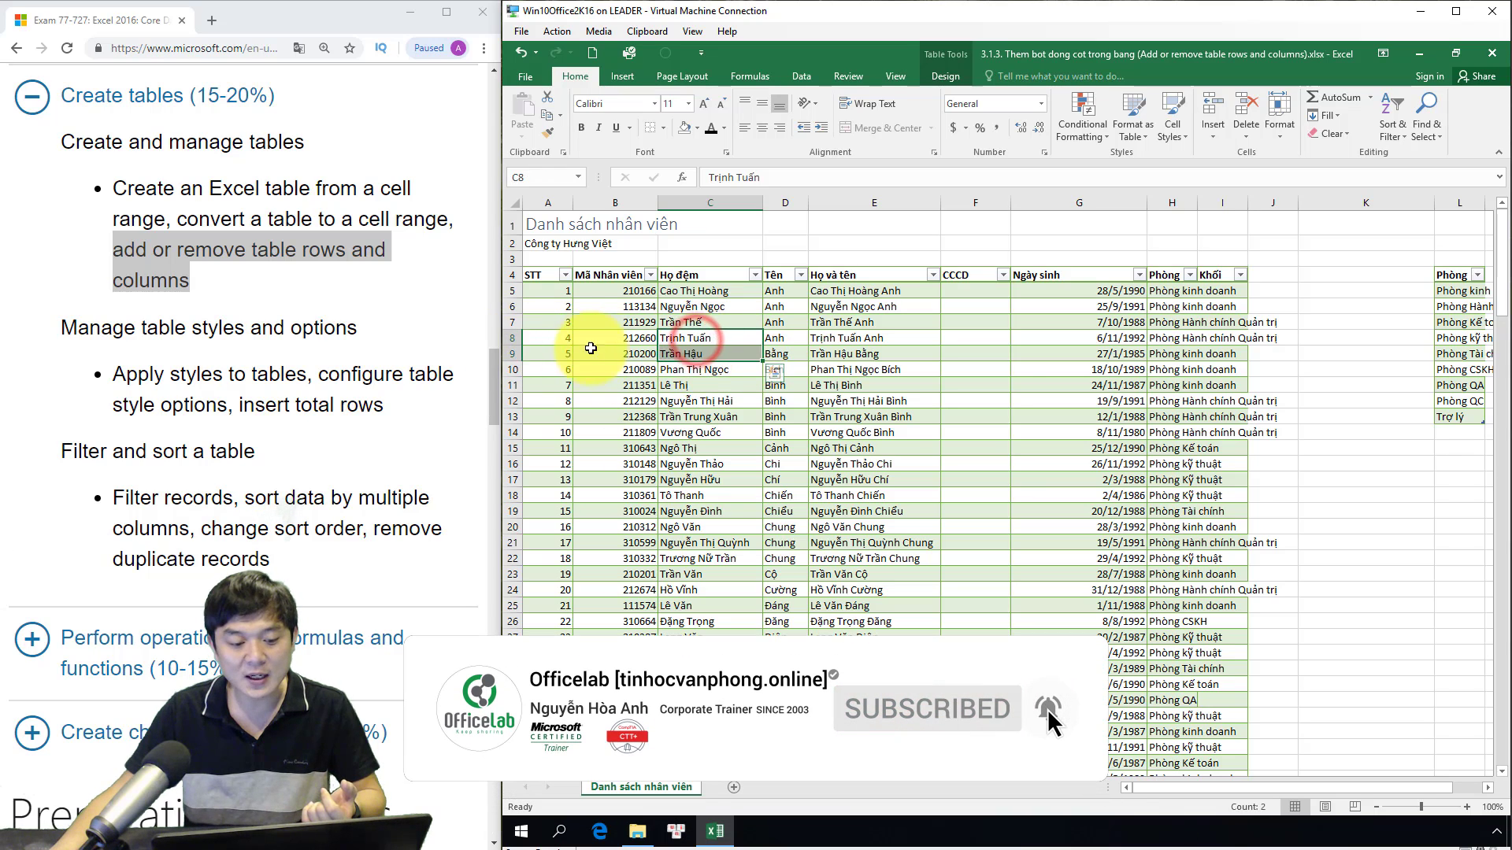
drag(516, 341, 515, 354)
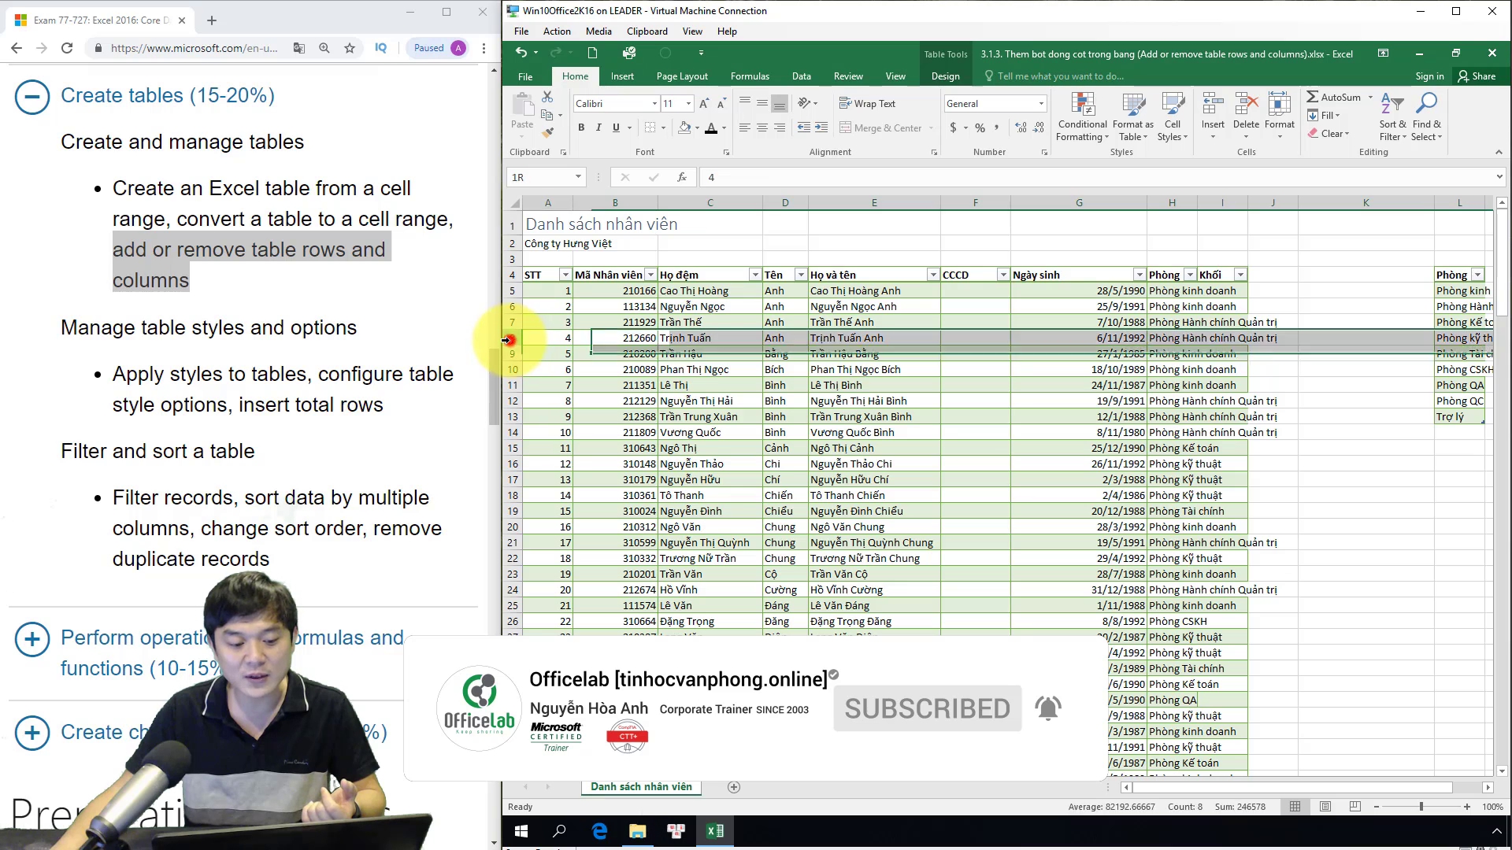
click(708, 350)
drag(708, 340, 703, 351)
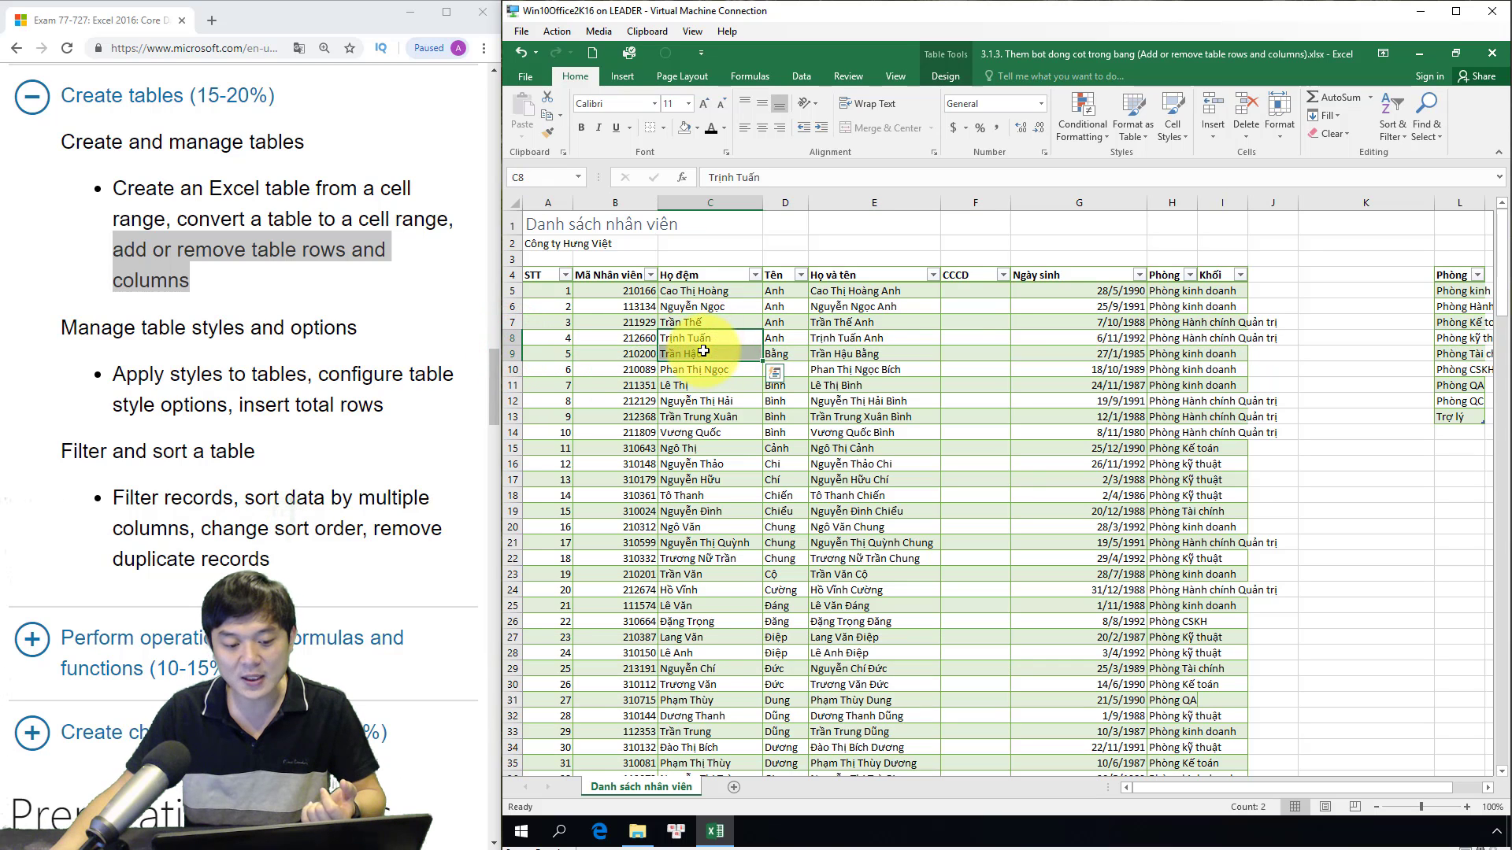
right_click(703, 351)
click(762, 501)
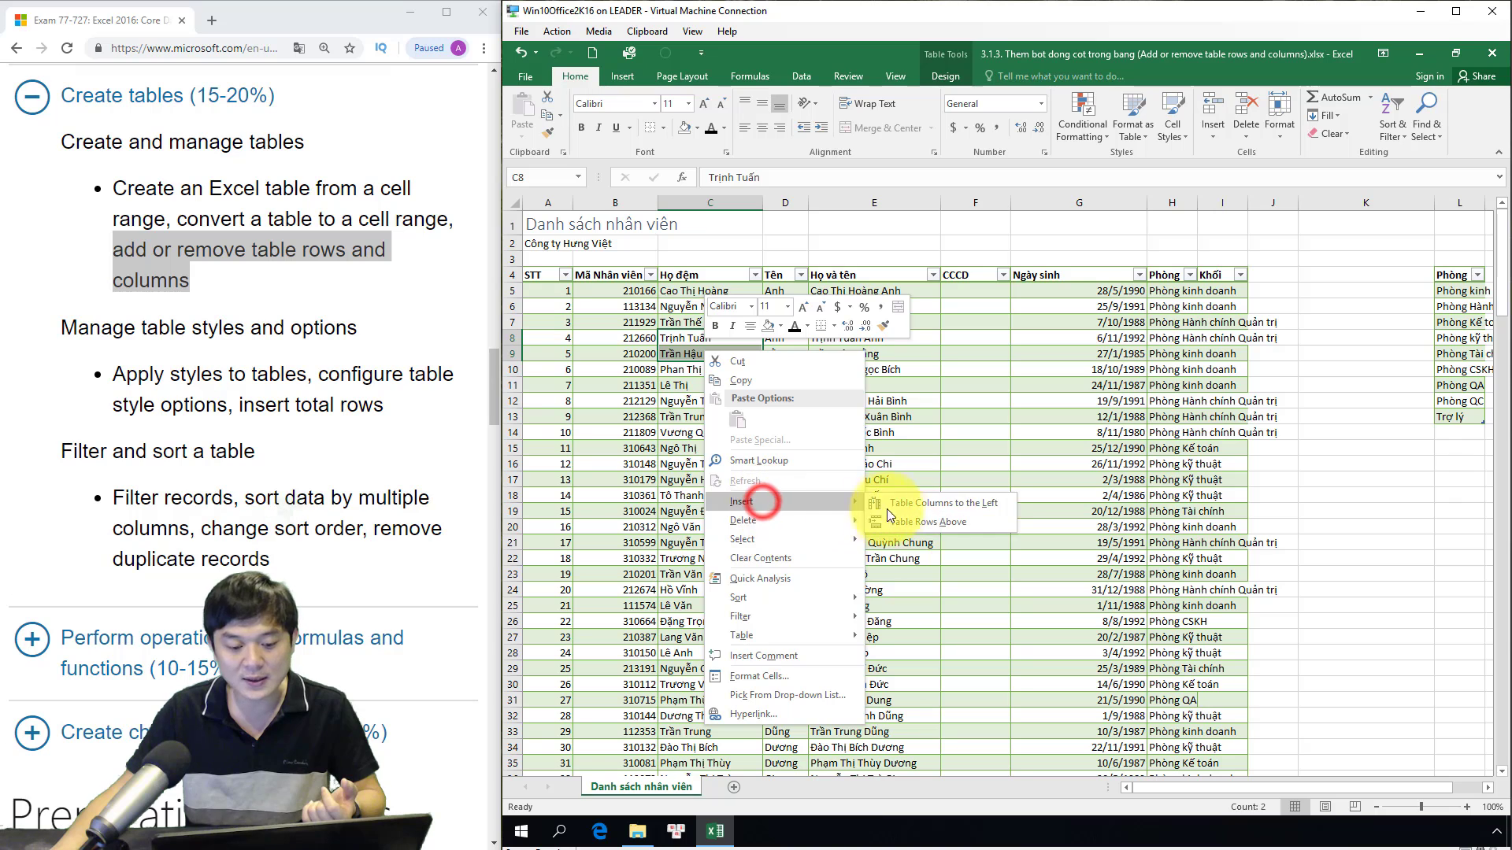
click(966, 522)
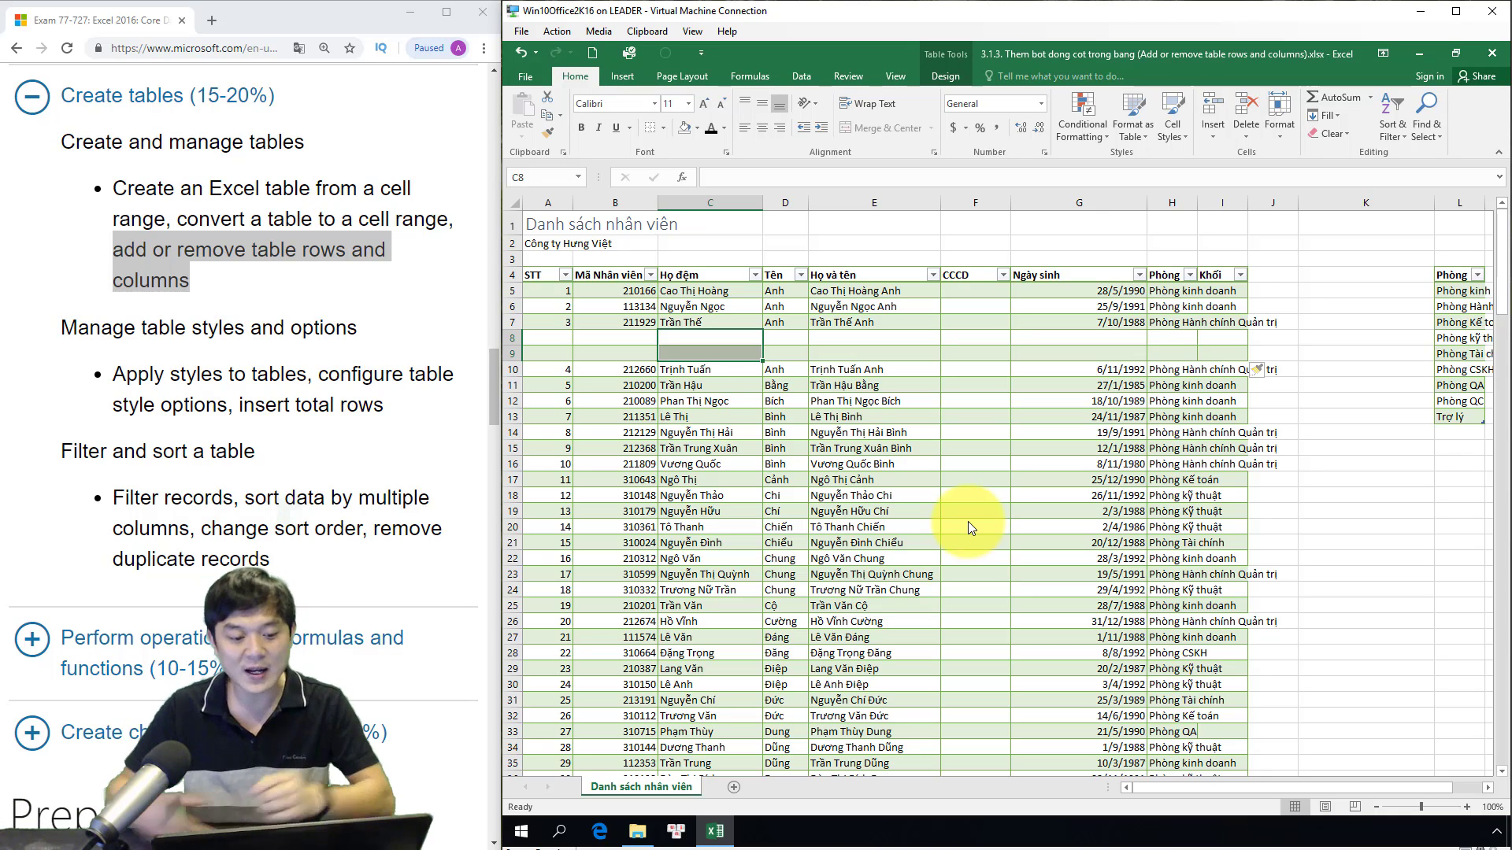
click(711, 354)
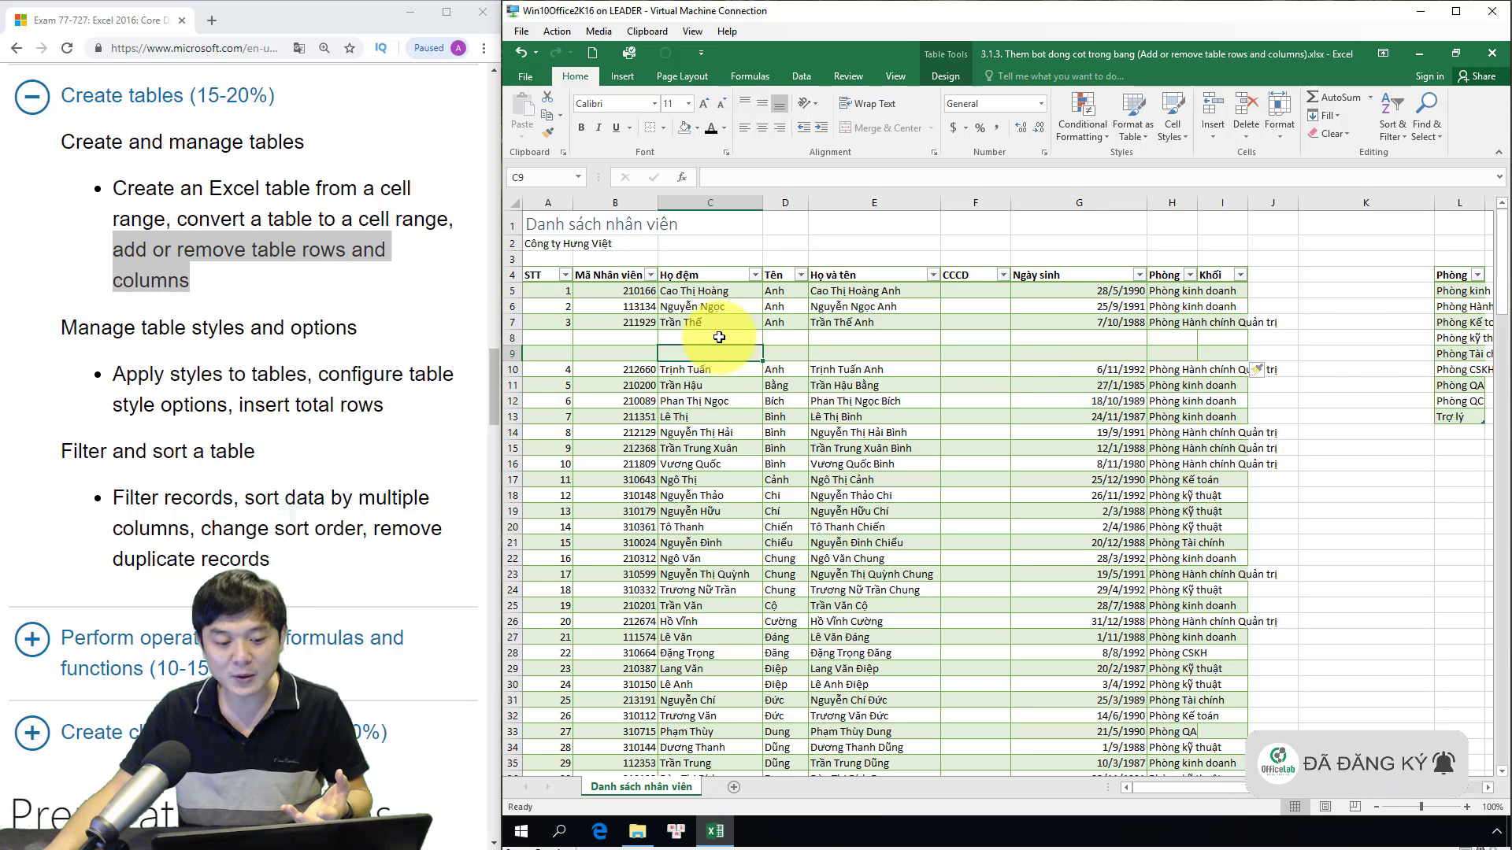
Remove the two blank table rows 8–9 using Delete > Table Rows.
drag(722, 338, 722, 354)
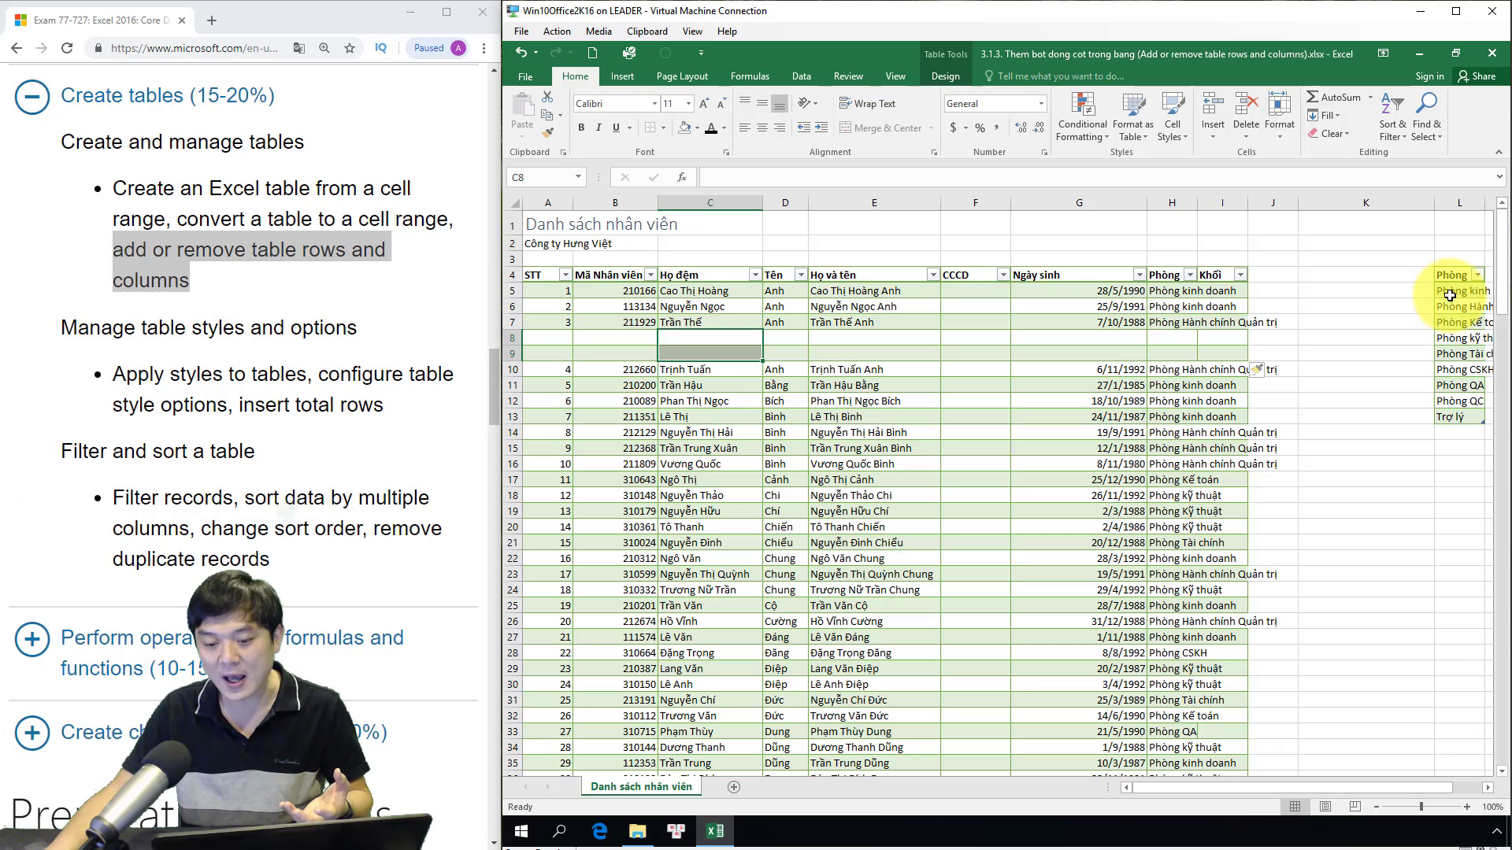
drag(1452, 291, 1461, 416)
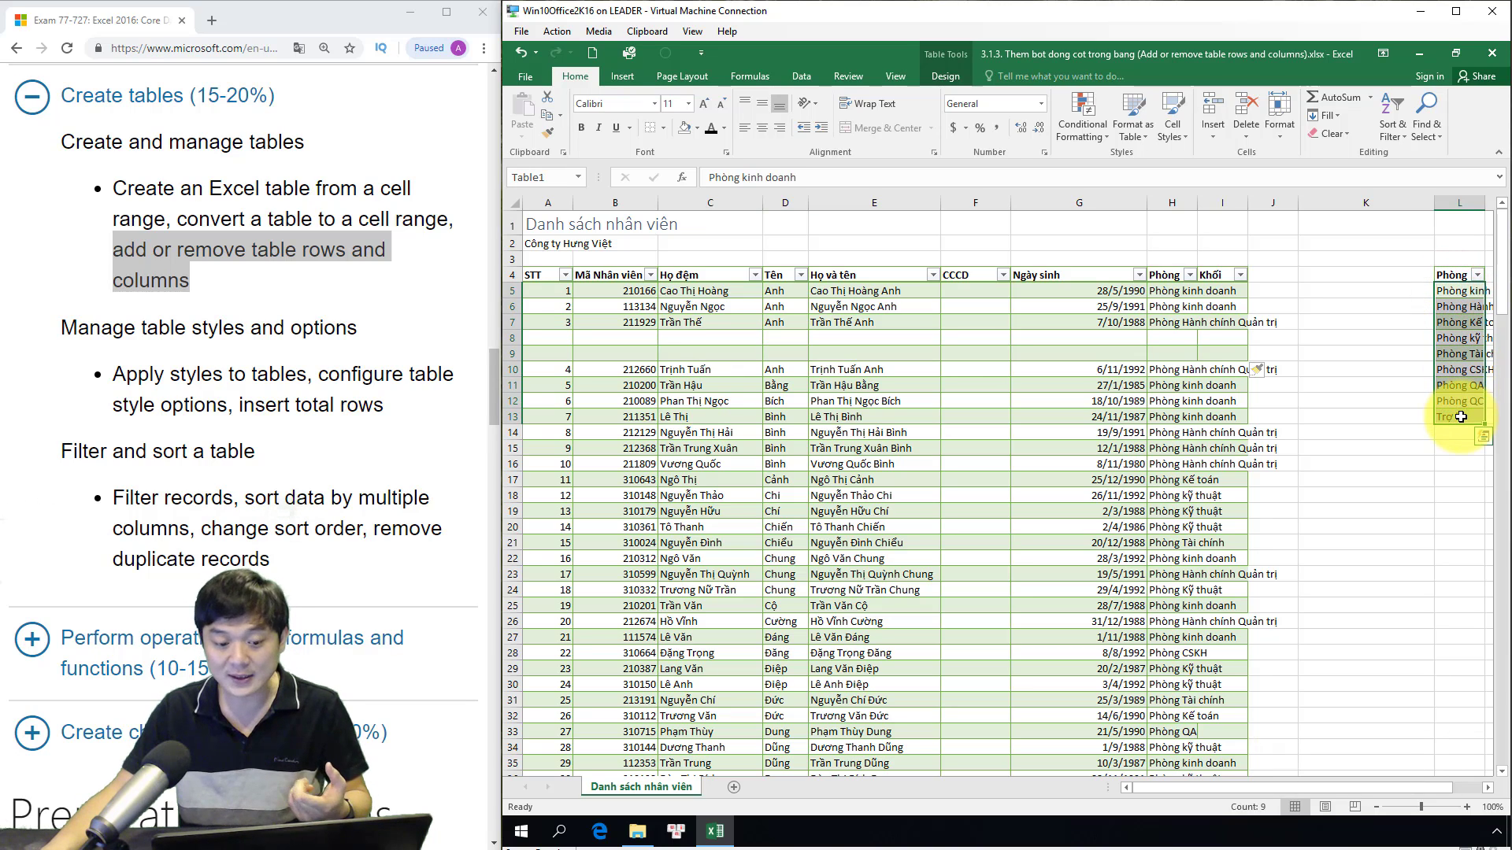
click(723, 337)
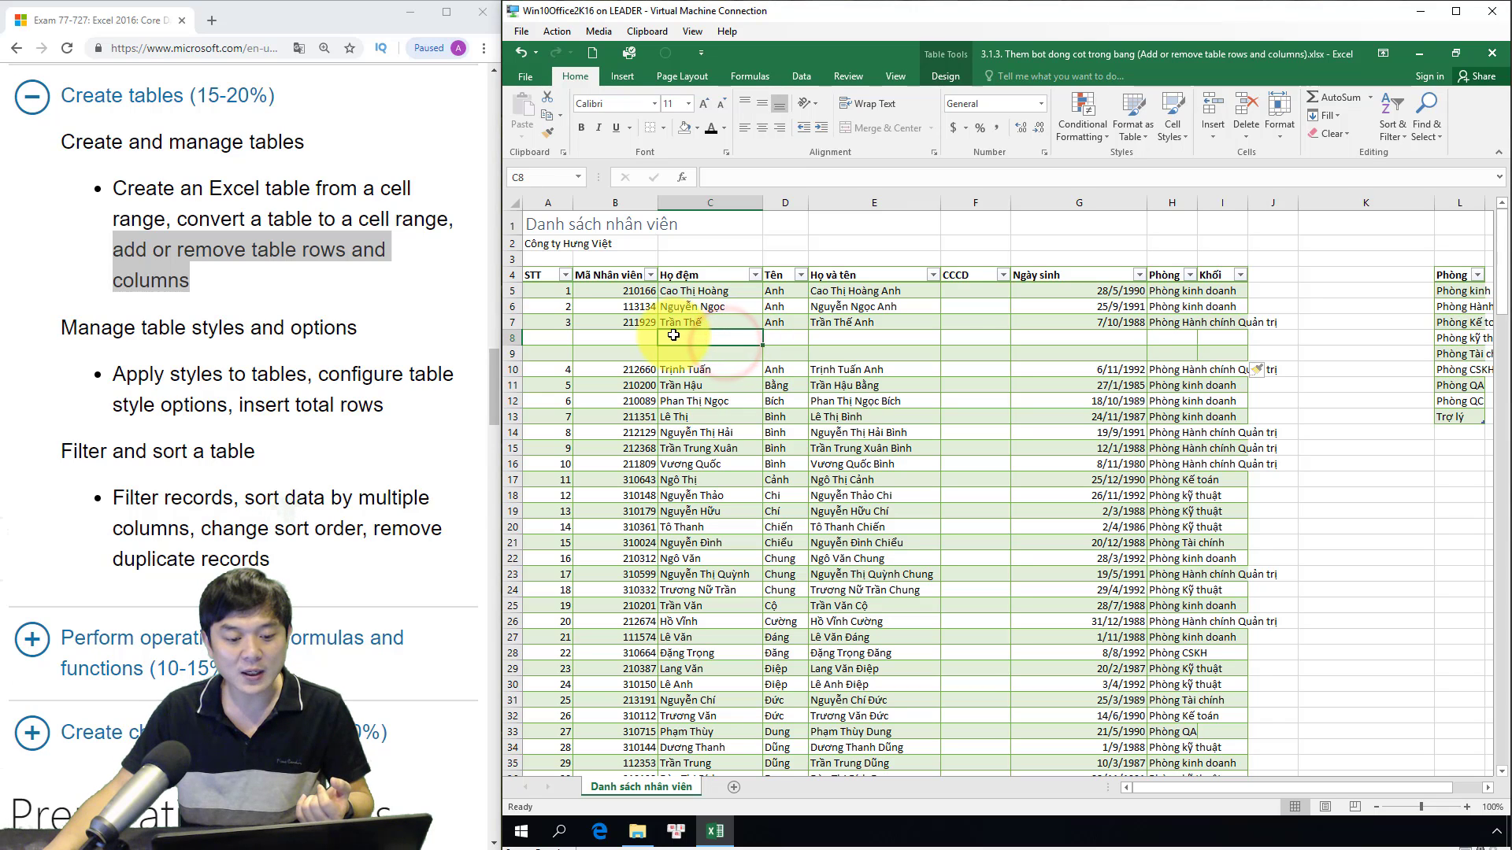
right_click(675, 339)
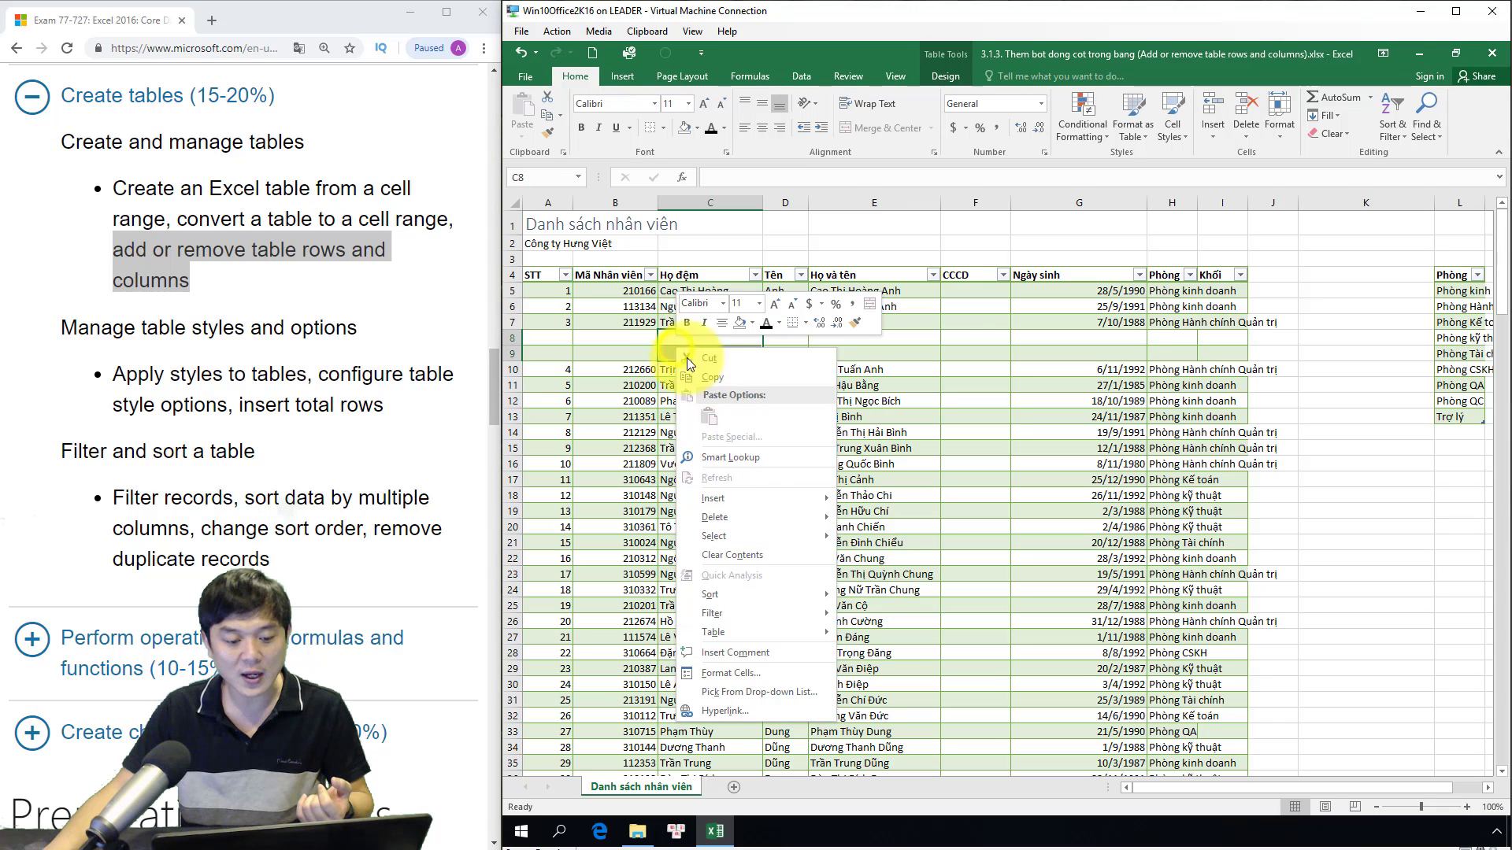
click(758, 517)
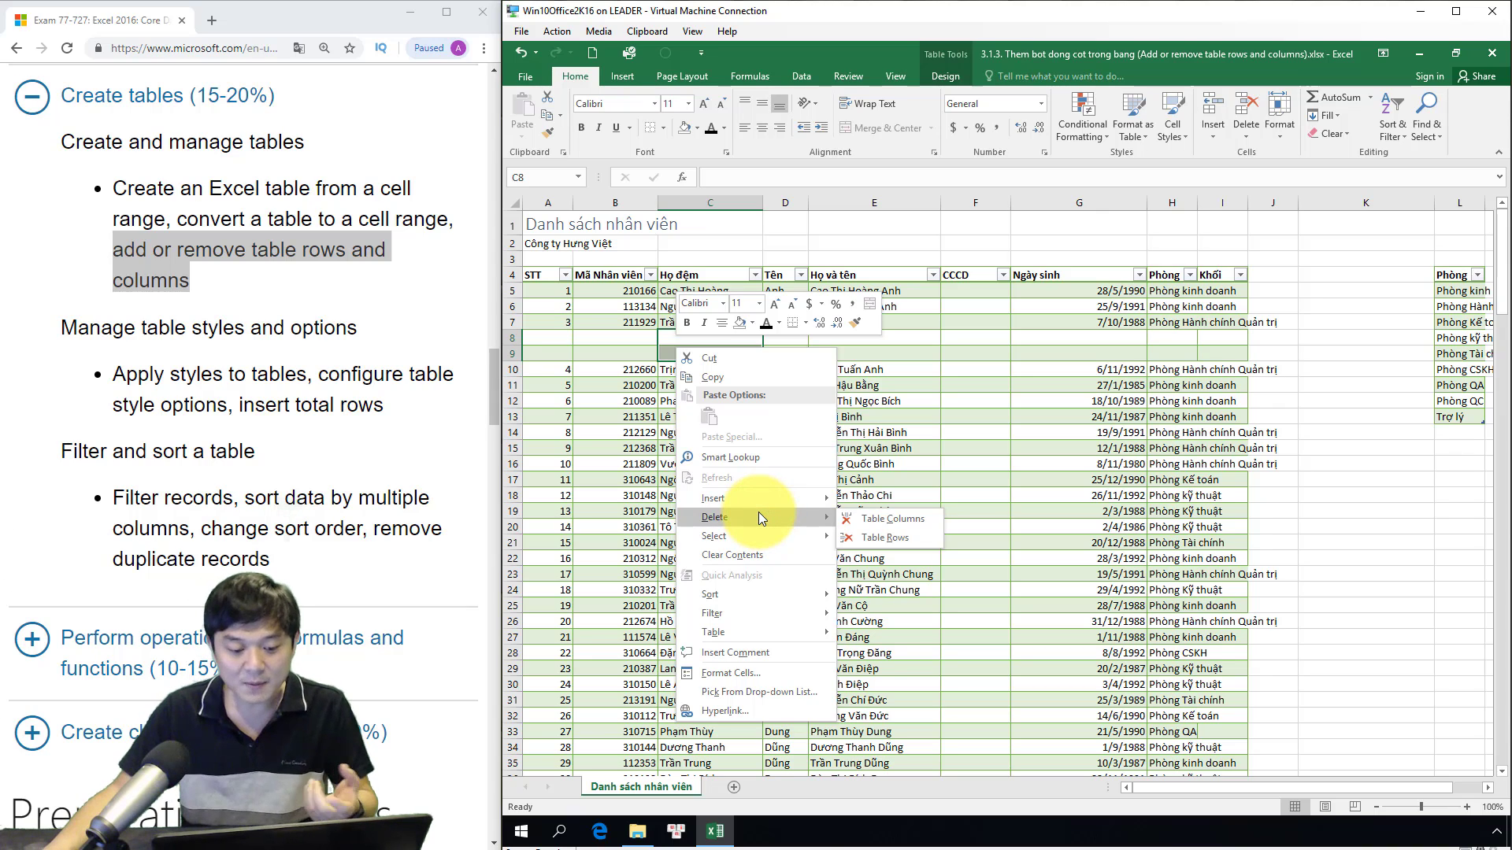
click(871, 537)
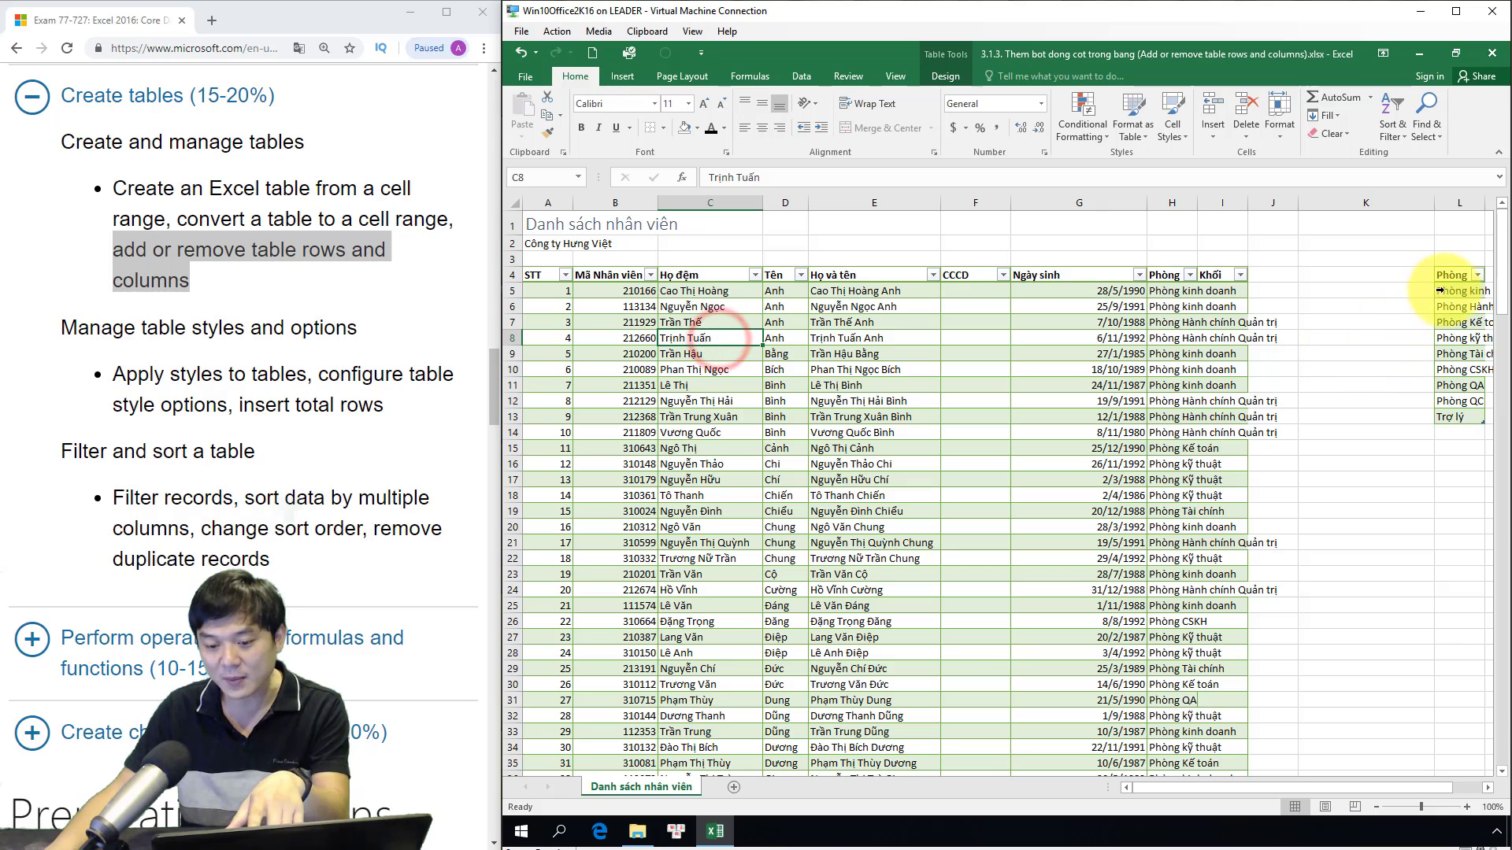
drag(1457, 290, 1460, 416)
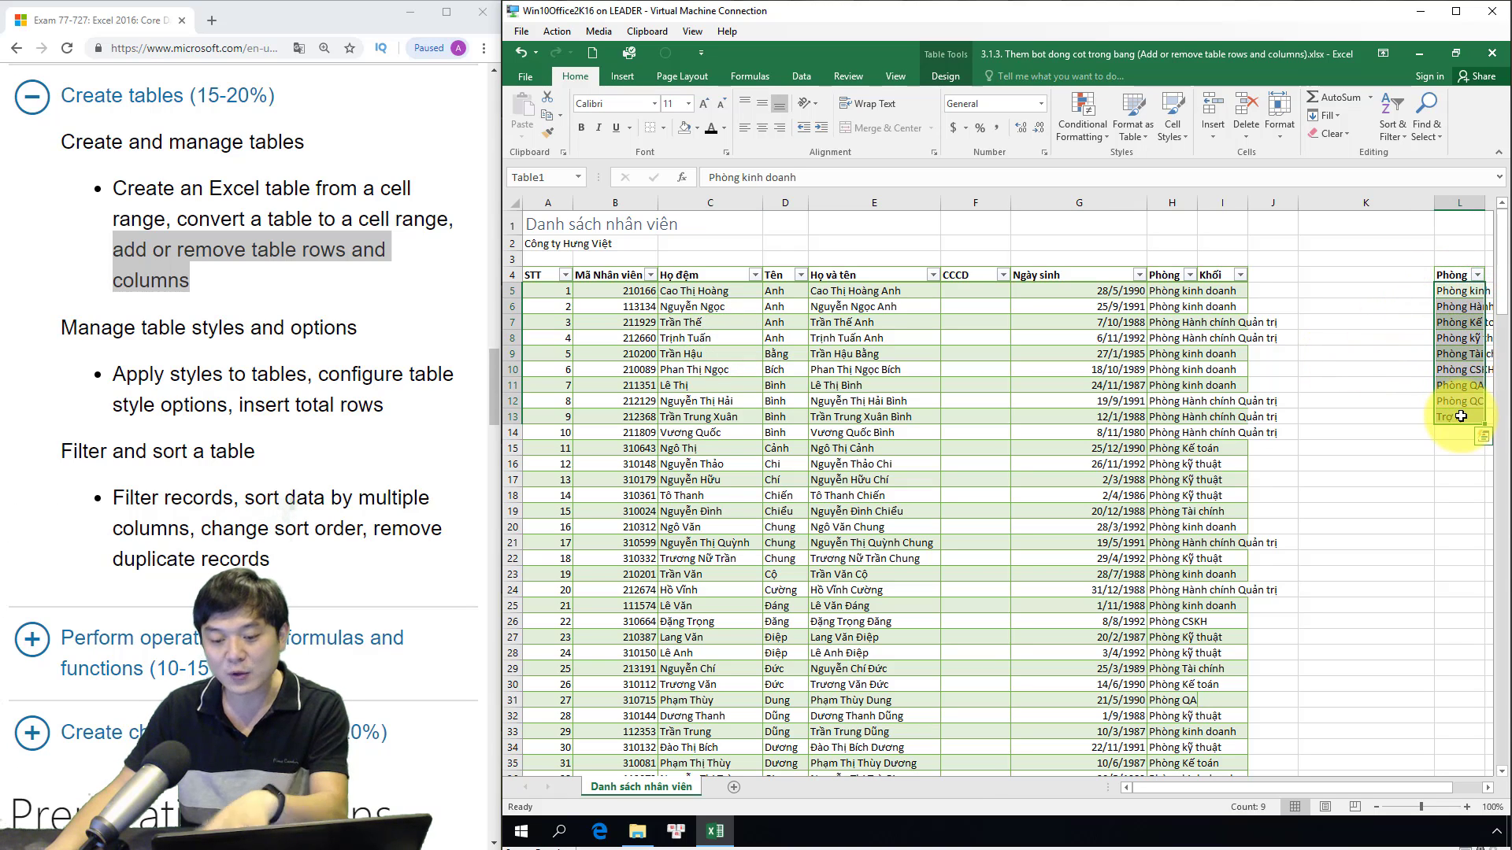
click(649, 305)
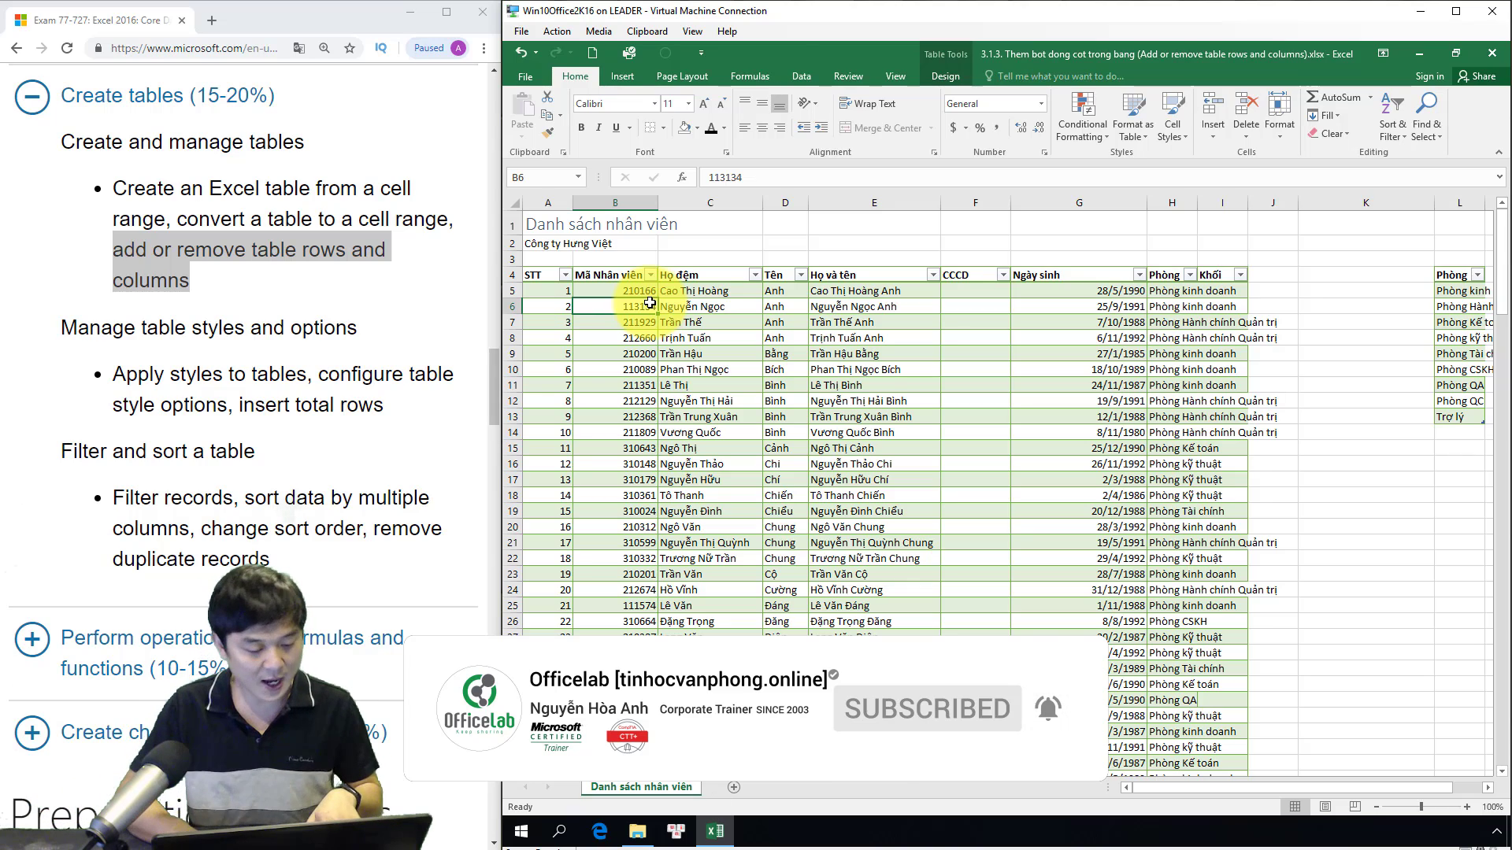
Jump to the table's last row and enter STT 177 in A181, expanding the table.
key(ctrl+Down)
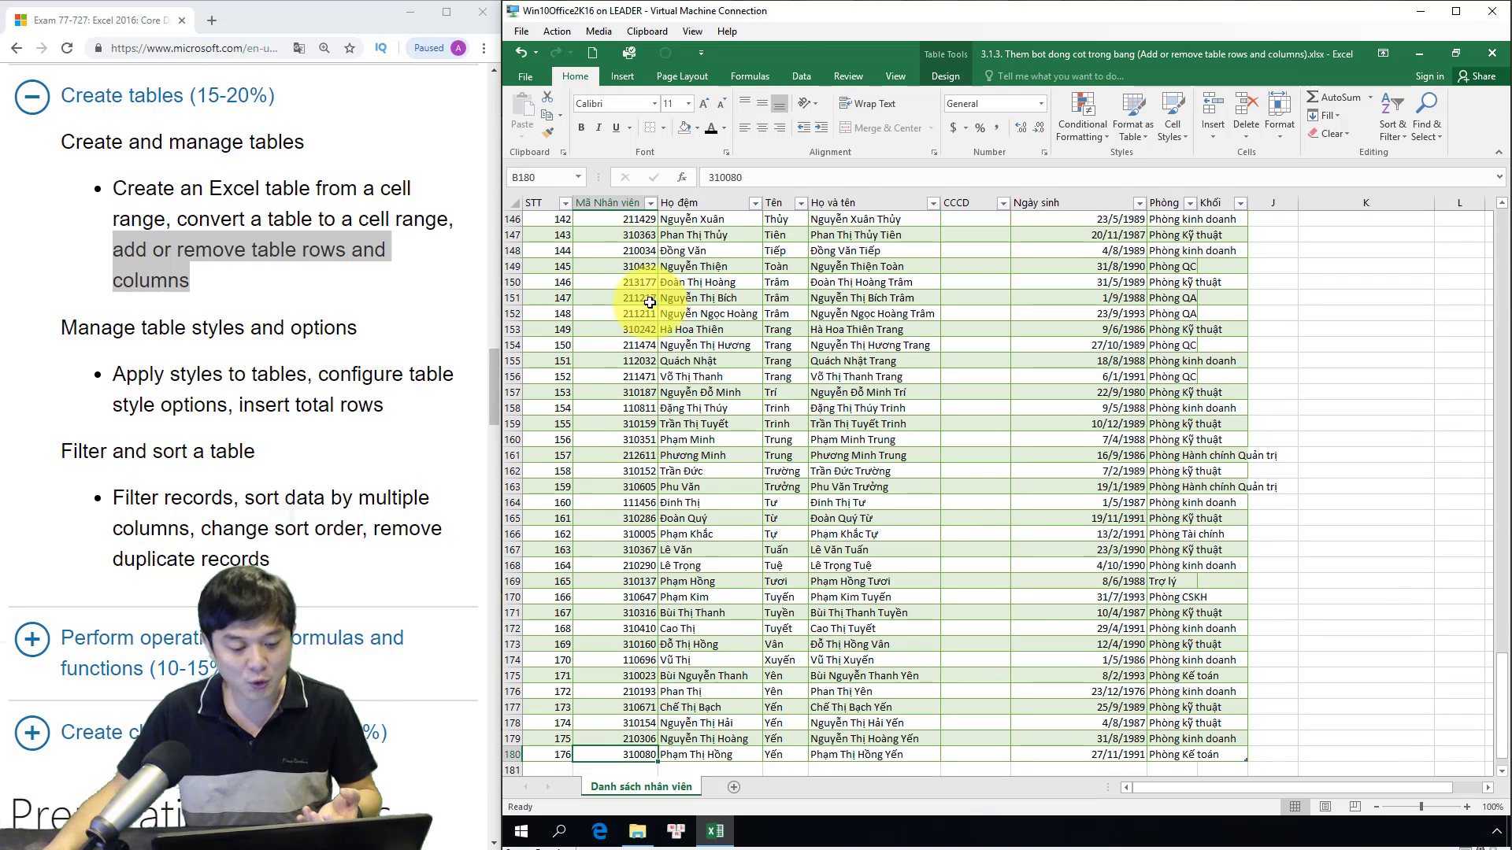
scroll(649, 303, down, 2)
scroll(668, 336, down, 3)
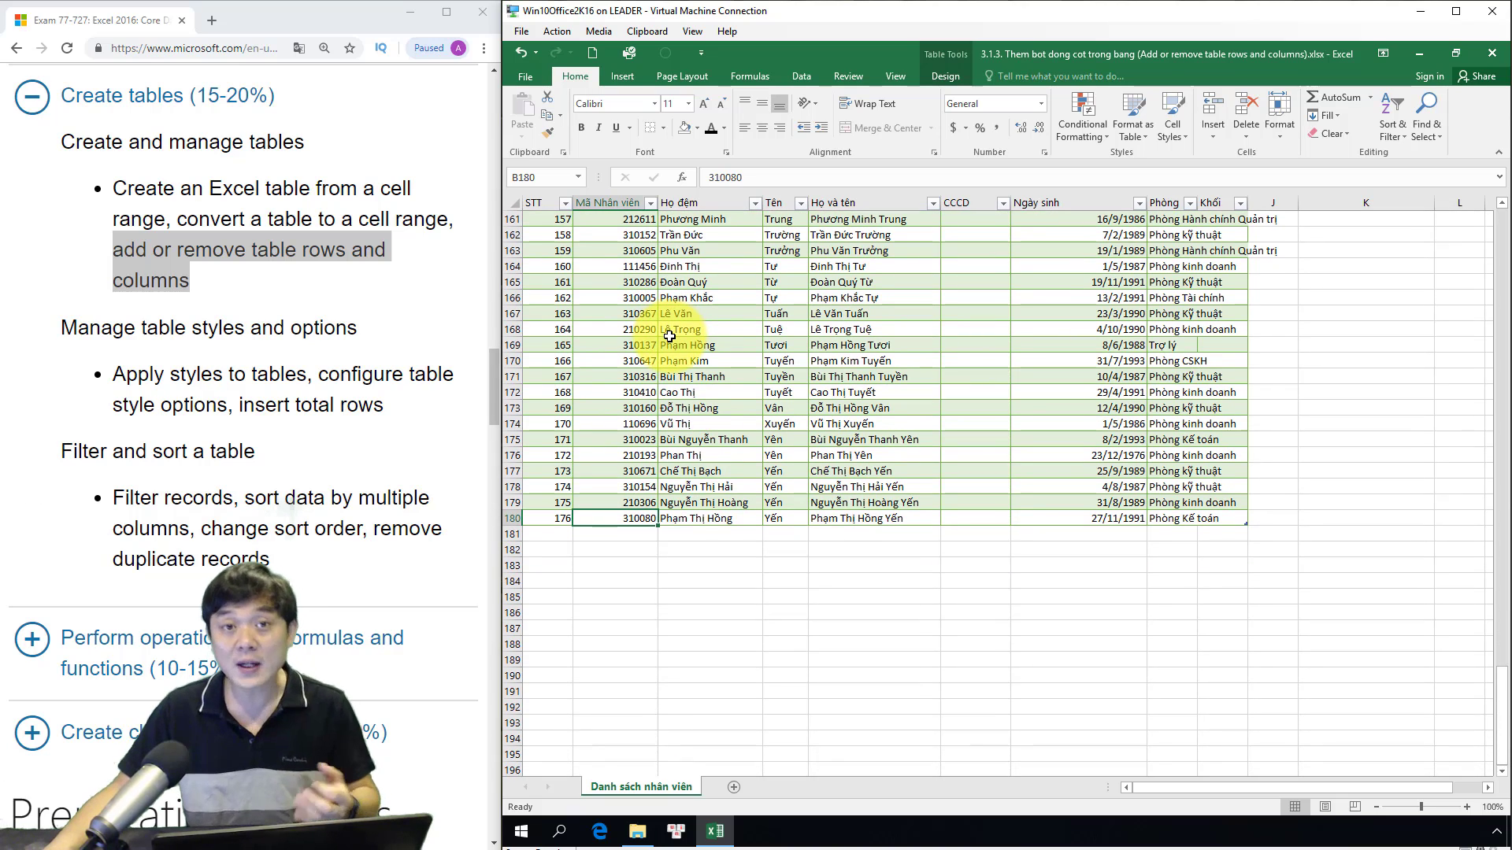
click(565, 535)
text(177)
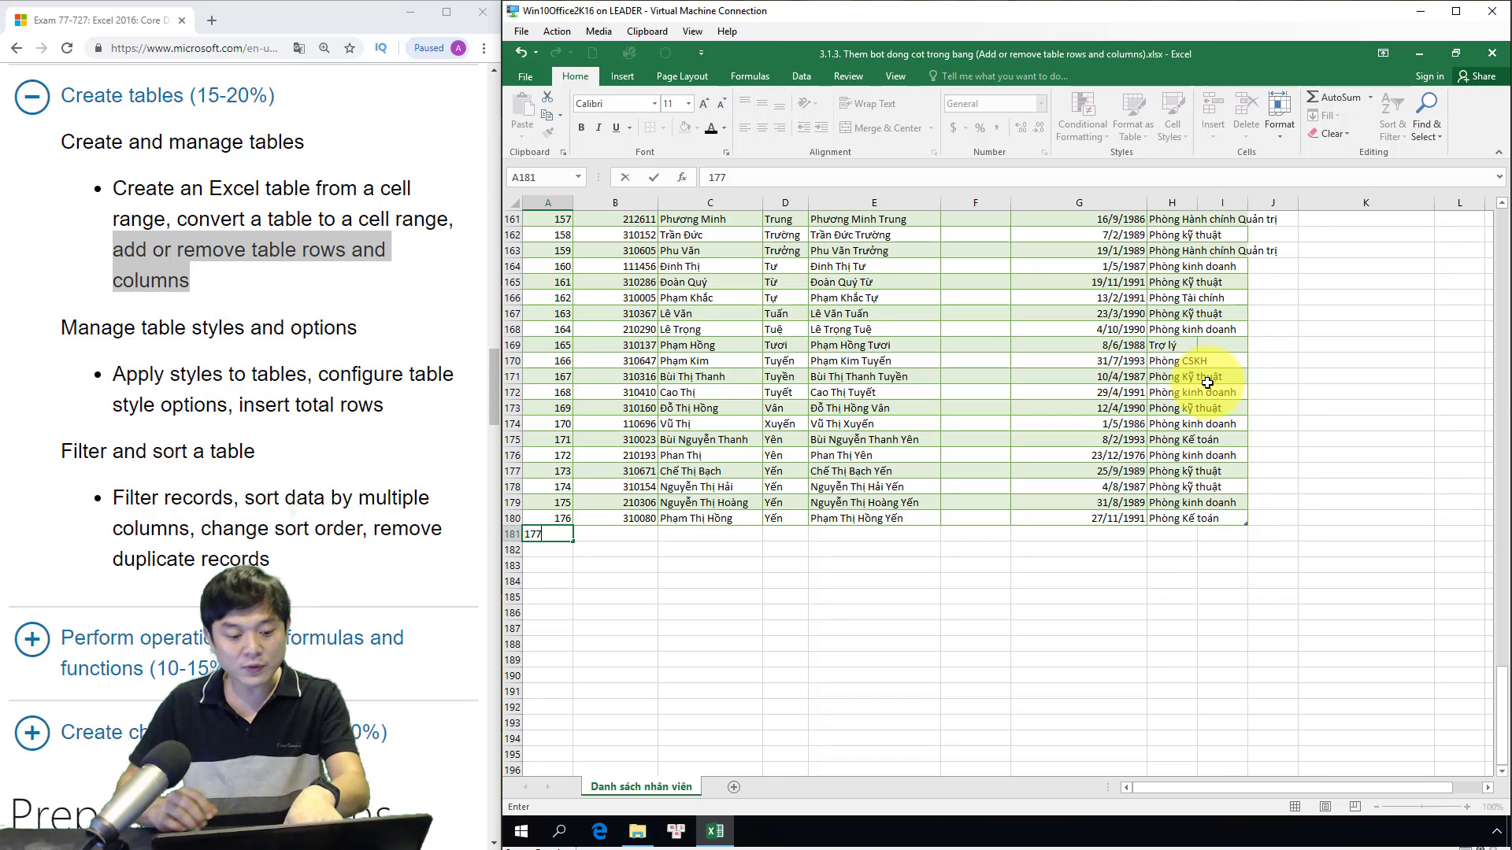
key(Tab)
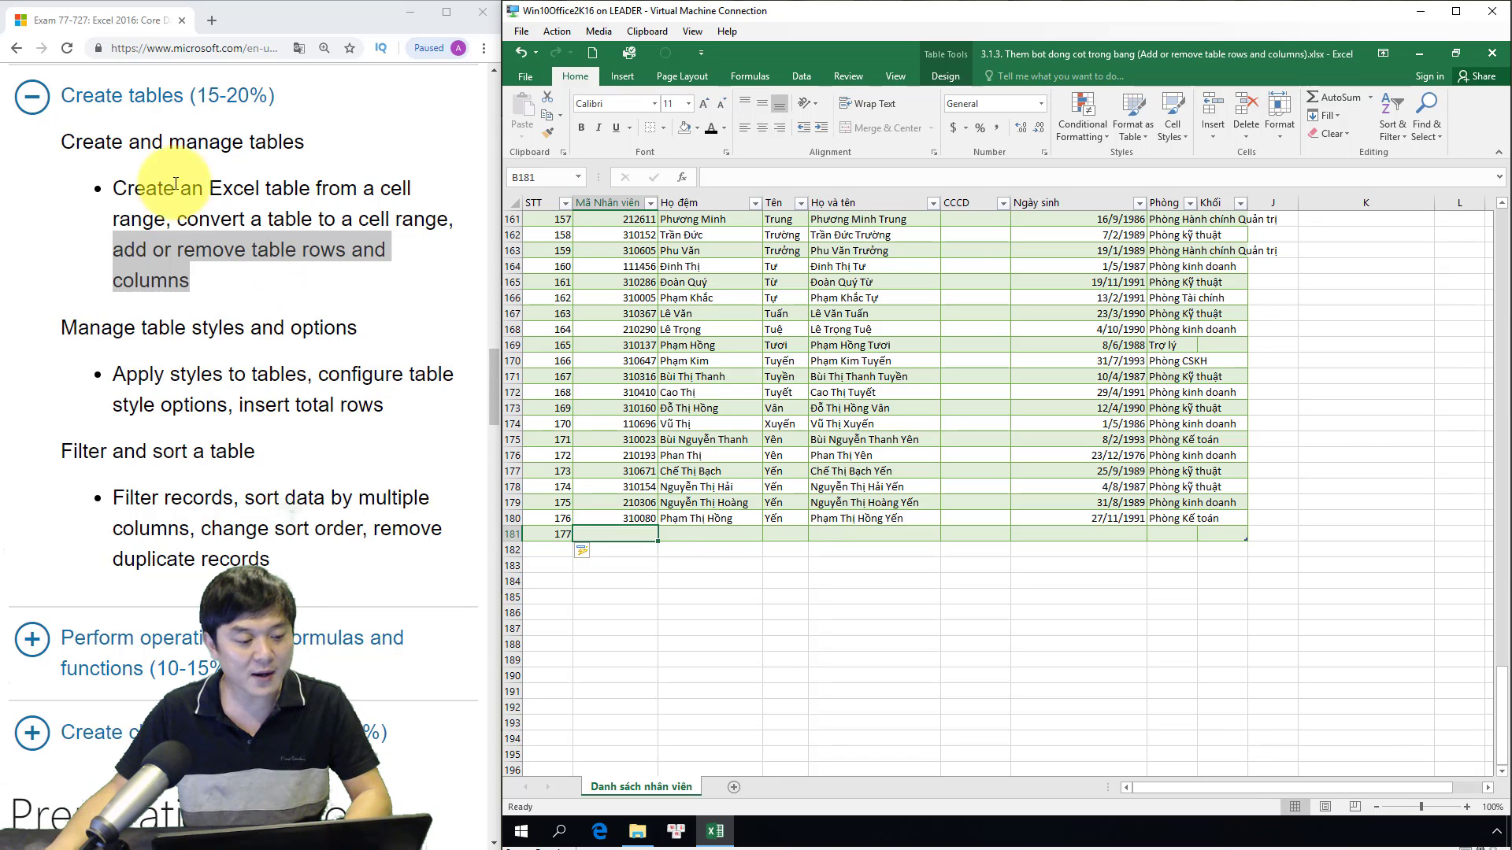
Deselect the highlighted objective text on the Microsoft exam objectives page.
click(216, 262)
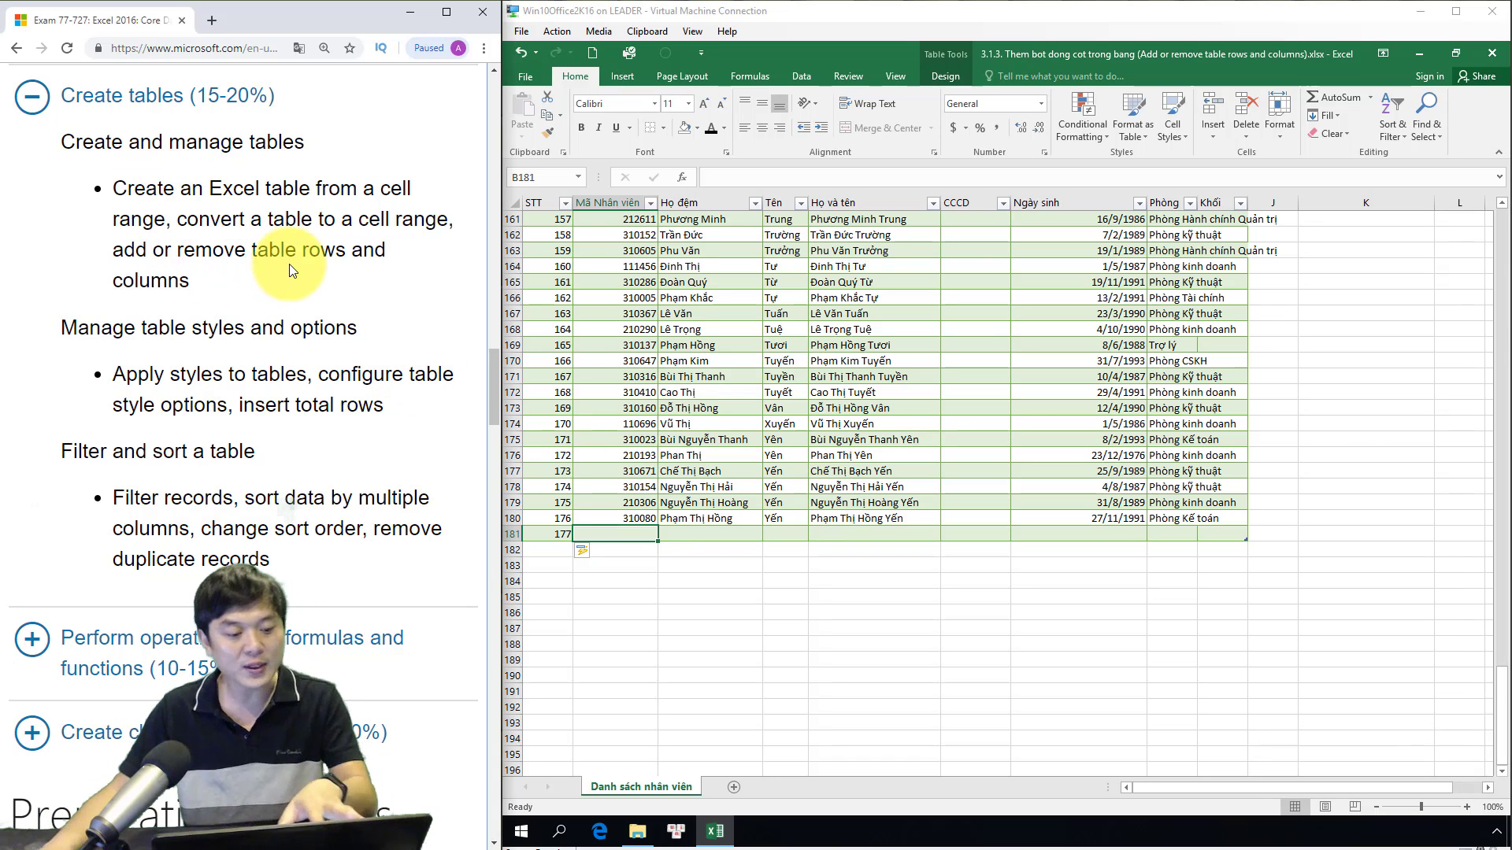